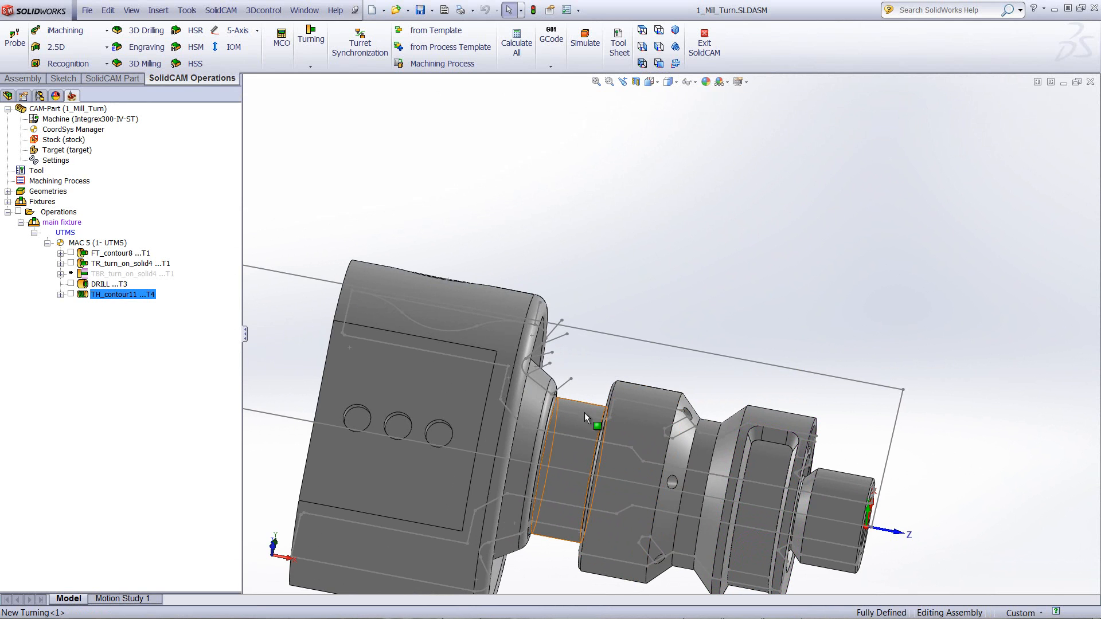
Add a turning Grooving operation after the TH_contour11 threading operation
middle_click_drag(731, 398, 731, 427)
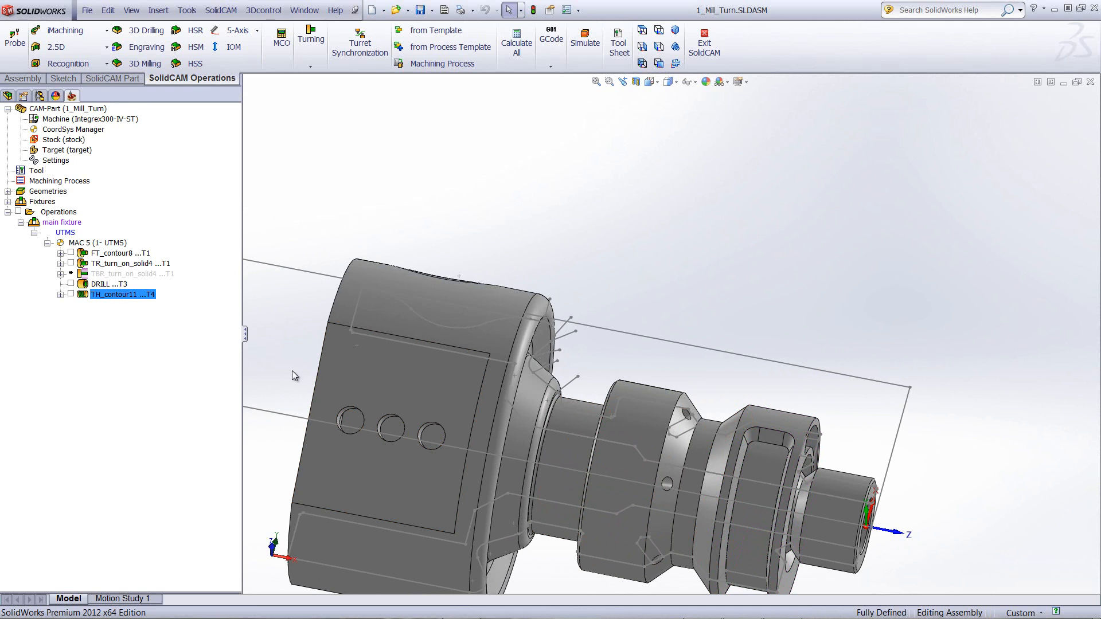
right_click(101, 296)
mouse_move(238, 123)
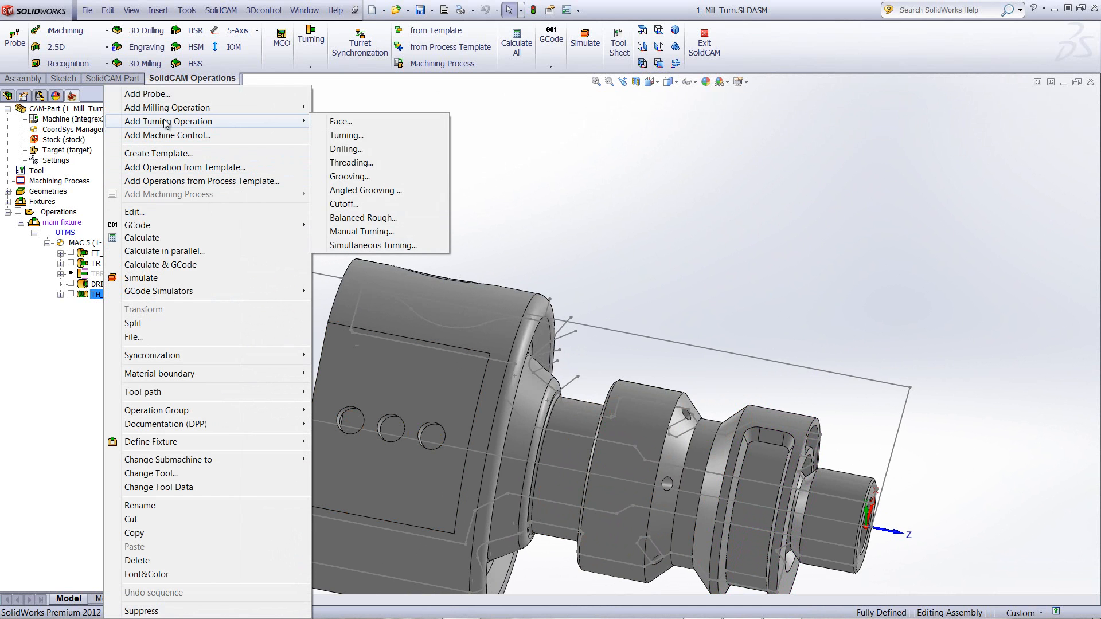
left_click(363, 179)
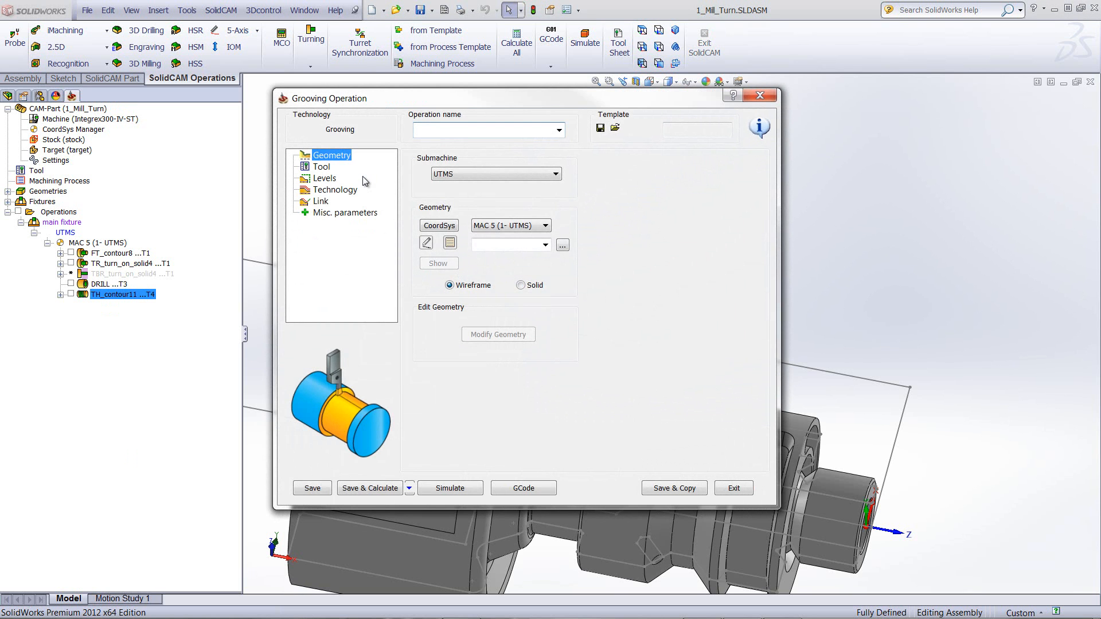
Define the groove's solid geometry as a chain from the conical face nearer the coordinate origin to the facing conical face with the small holes
left_click(521, 285)
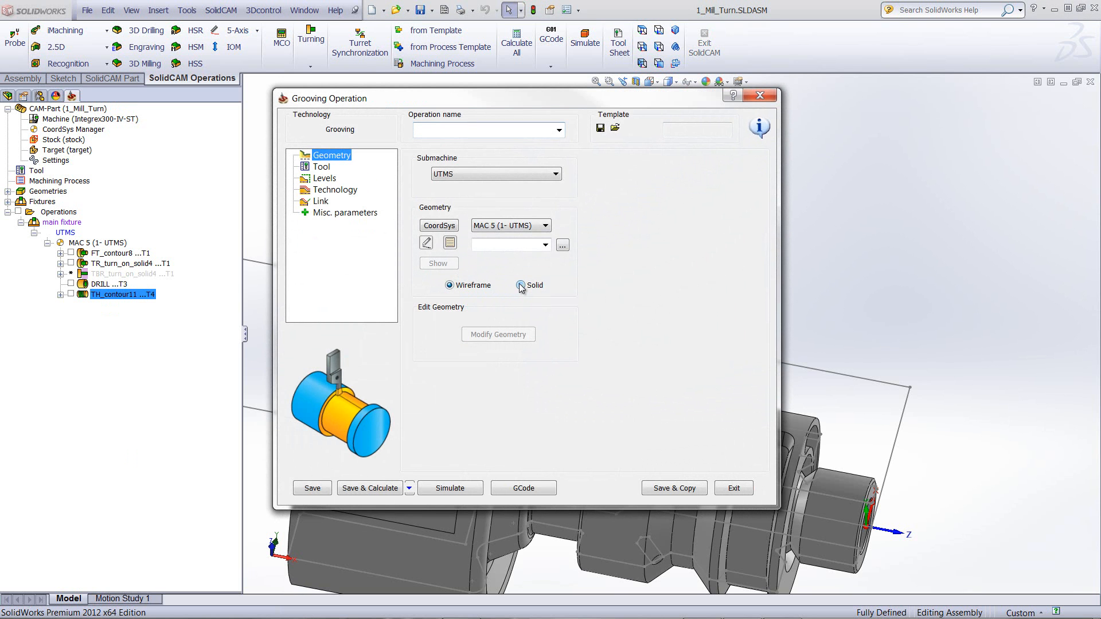
left_click(451, 243)
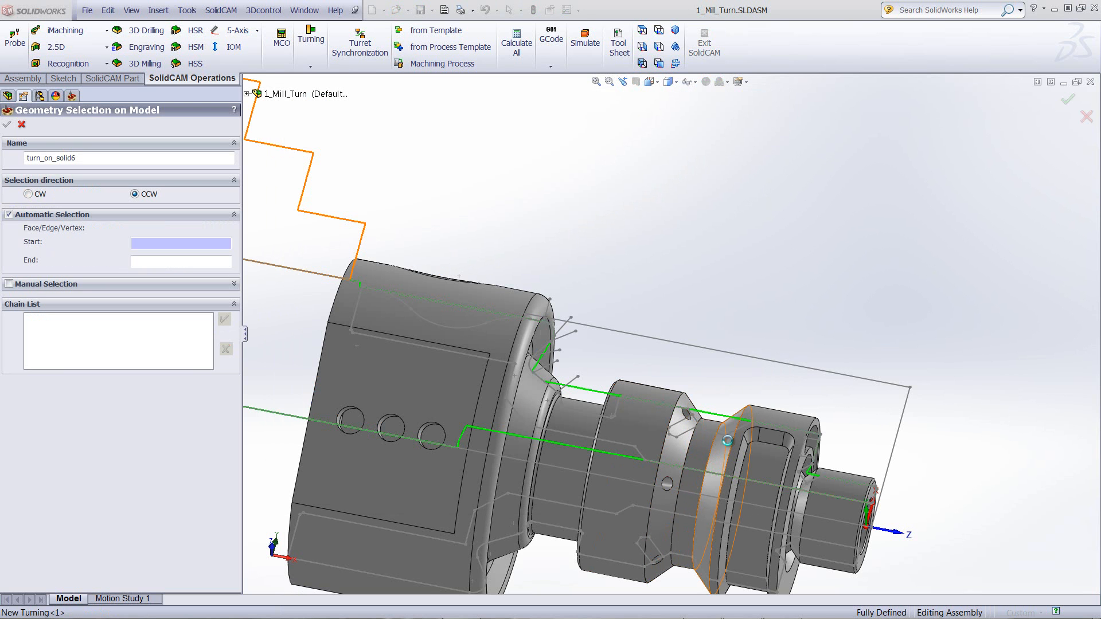
left_click(728, 441)
left_click(672, 444)
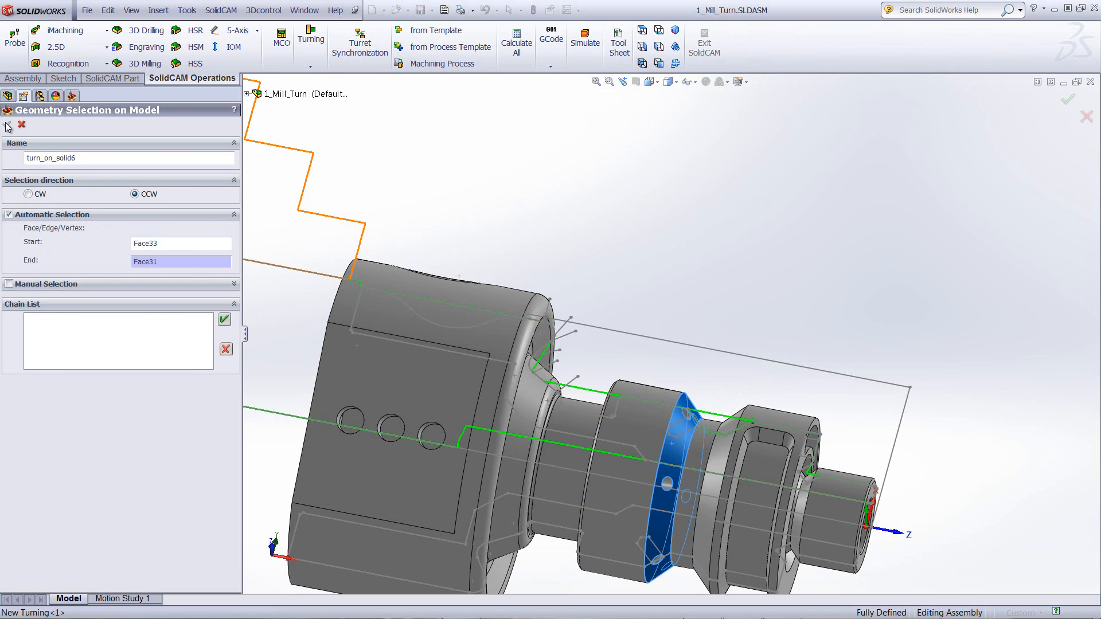
left_click(225, 318)
middle_click_drag(622, 492, 630, 314)
left_click(676, 64)
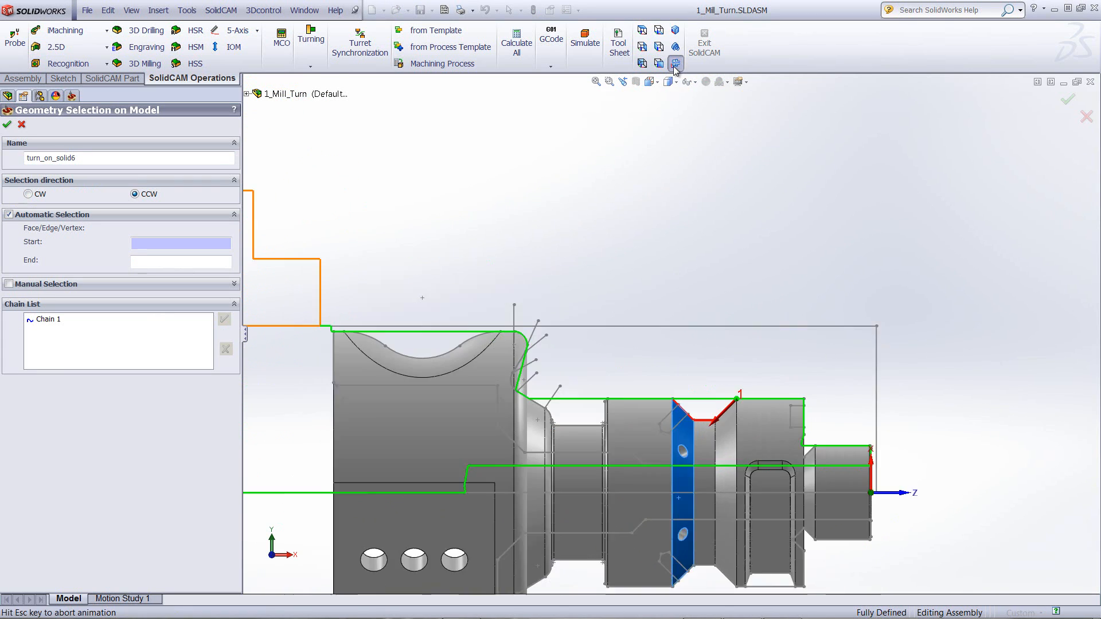
scroll(659, 243, "down", 6)
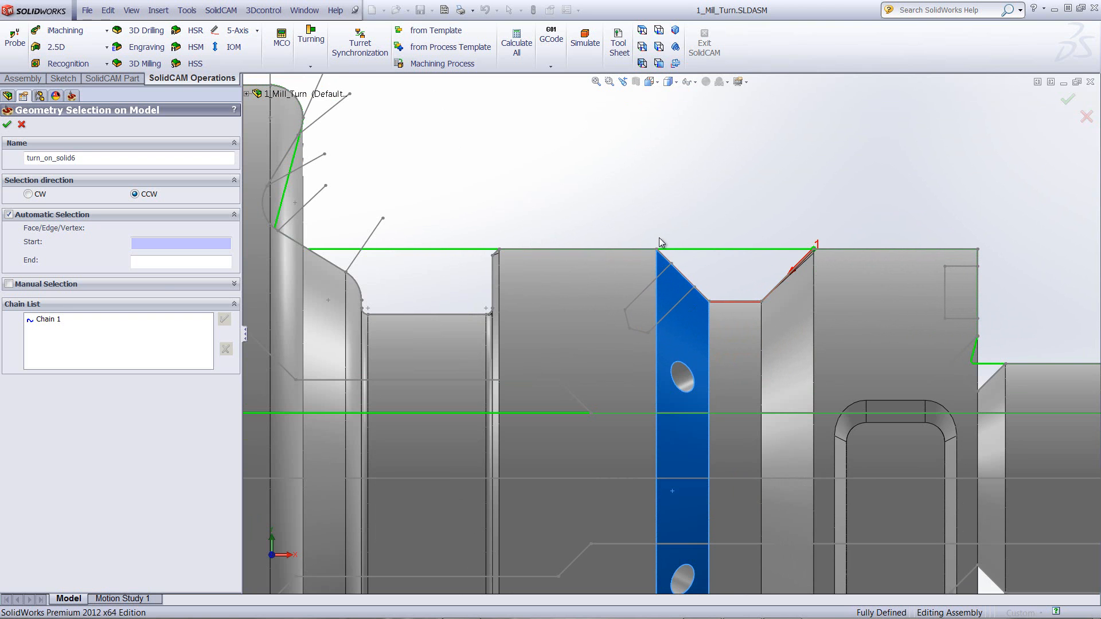
left_click(7, 124)
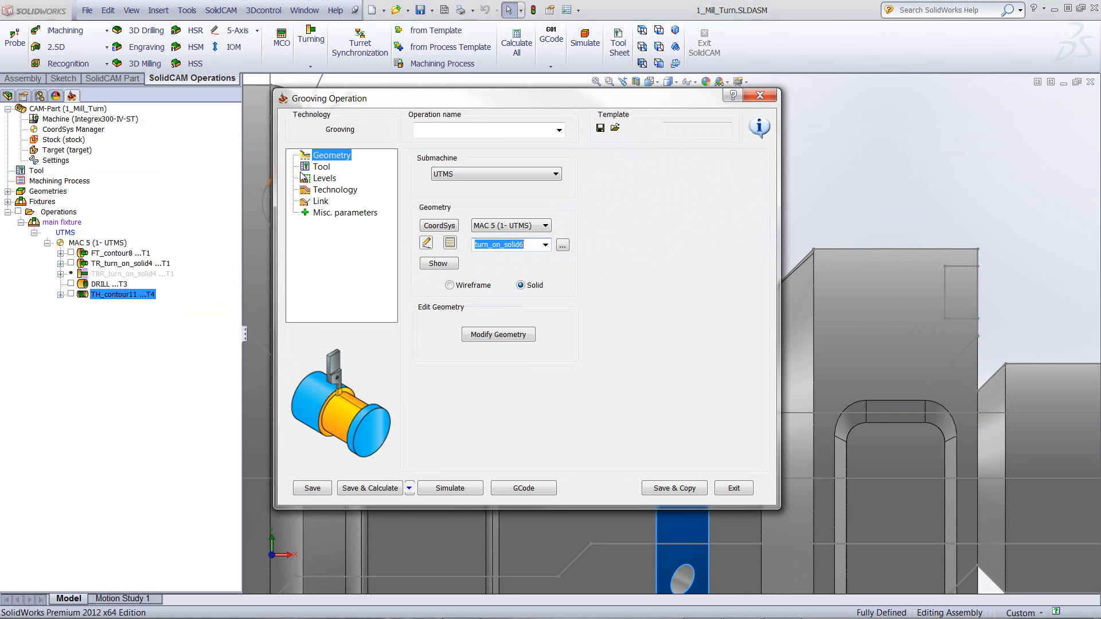
Assign external grooving tool number 5 at position 1H and orient it vertically above the part, perpendicular to the turning axis
left_click(320, 166)
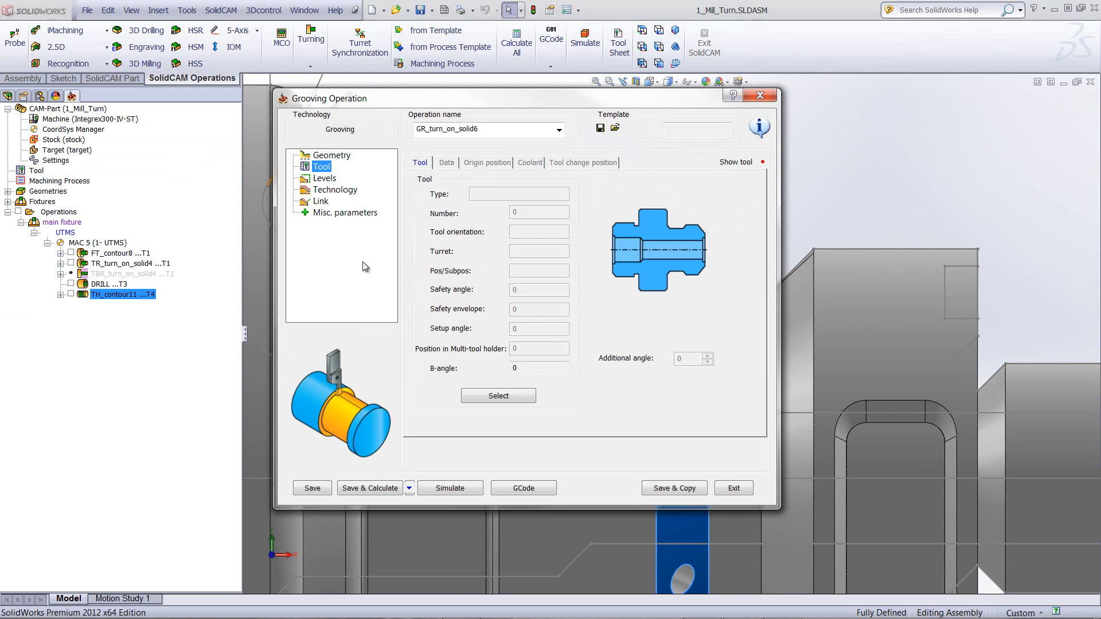
left_click(486, 395)
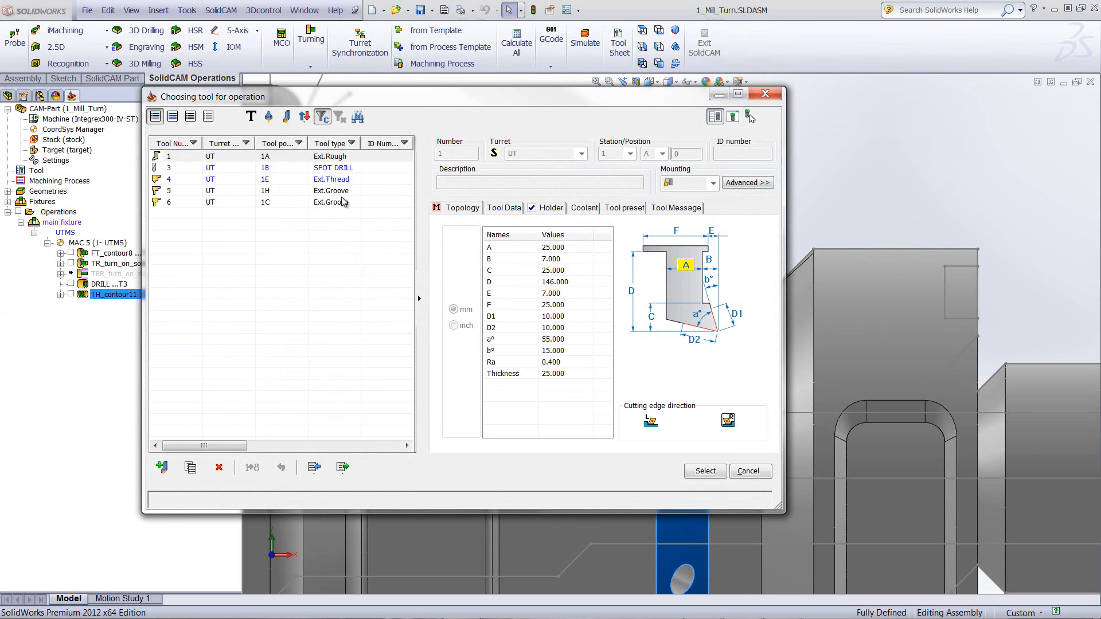
left_click(329, 190)
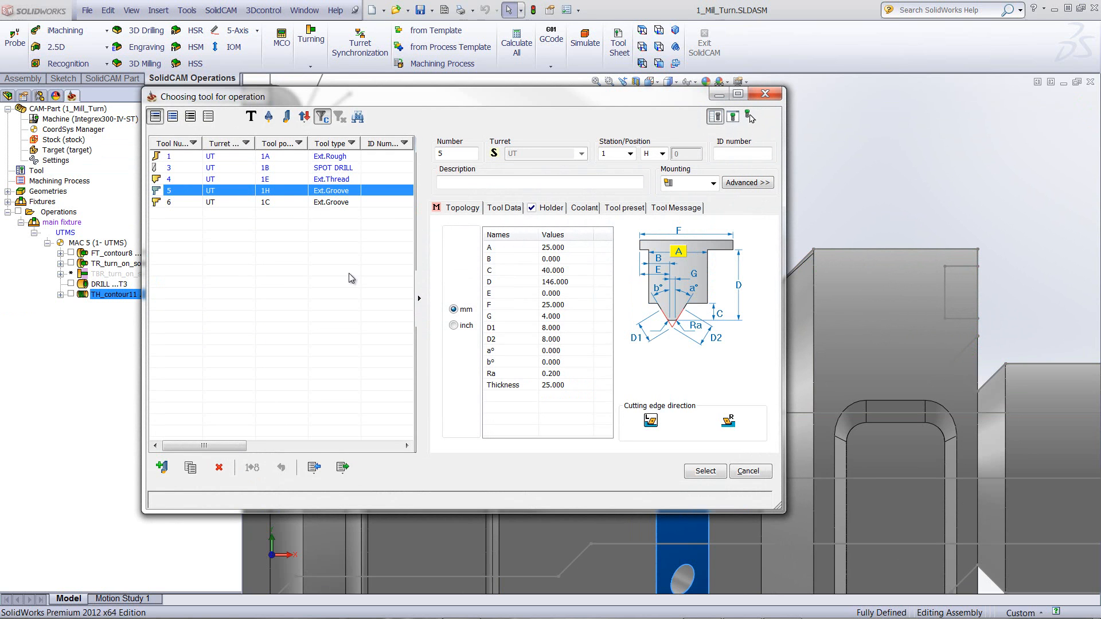
left_click(704, 472)
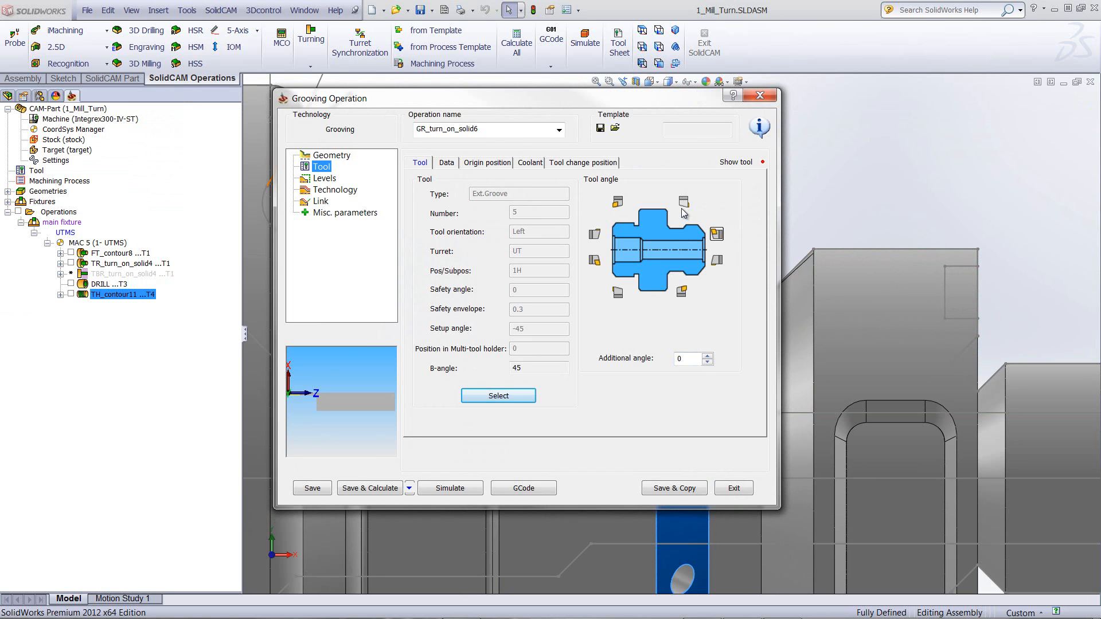
left_click(683, 207)
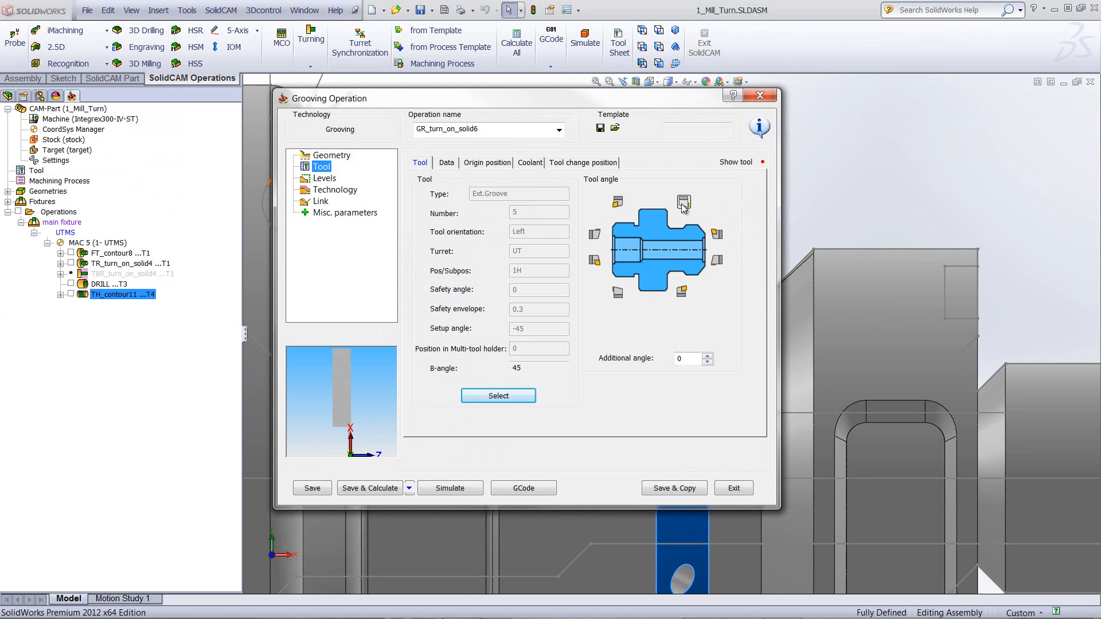
Set the roughing step over value to 2 in the grooving technology parameters
left_click(335, 191)
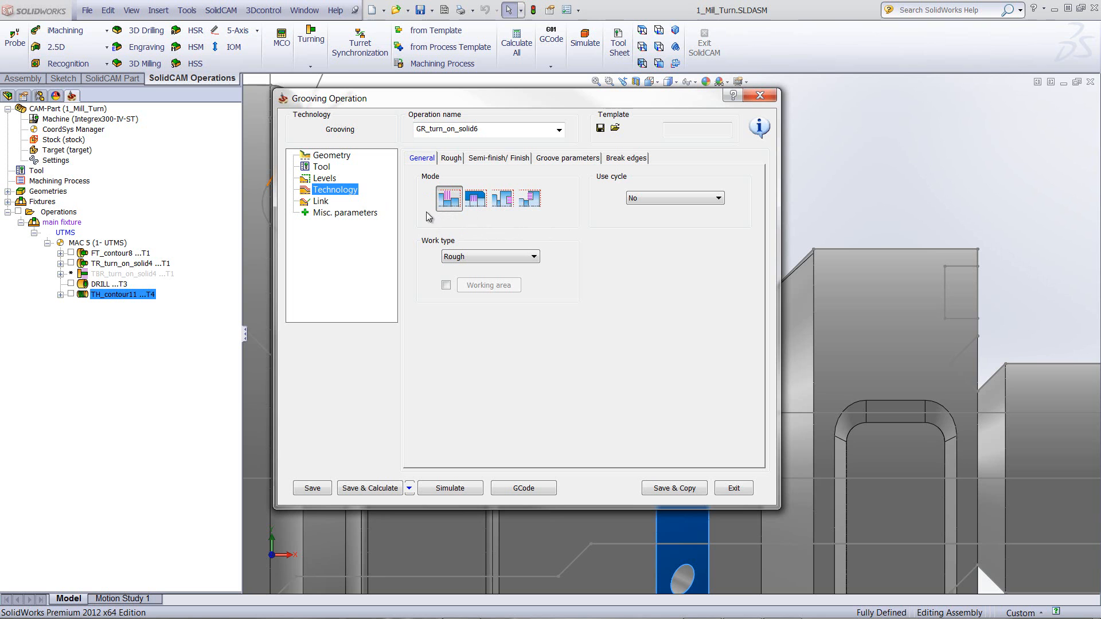
left_click(453, 158)
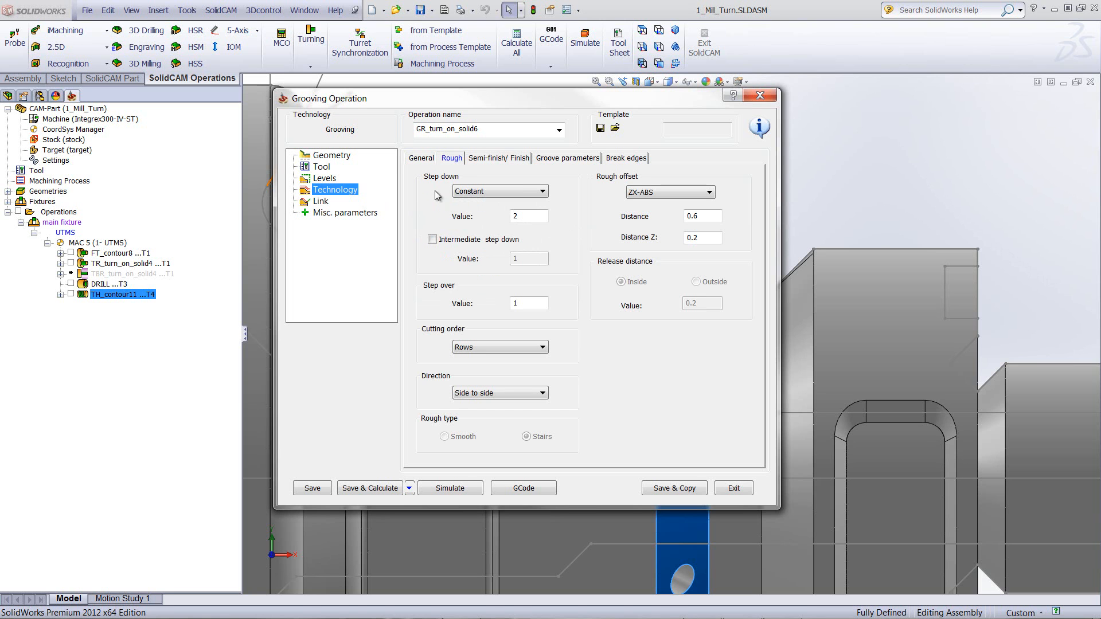
left_click(523, 216)
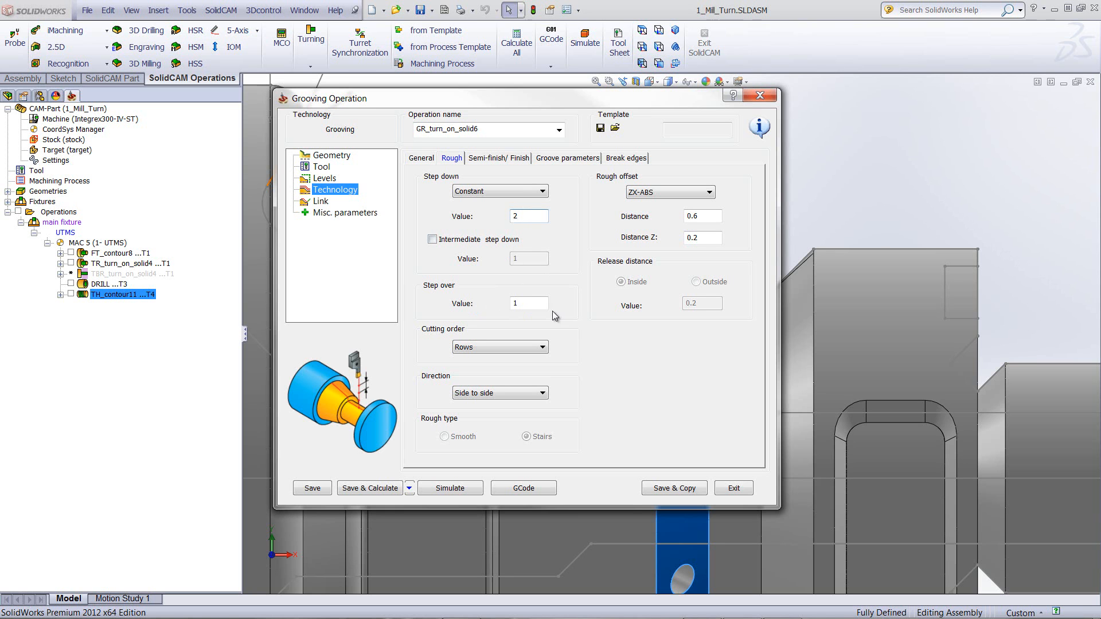
left_click(530, 303)
left_click_drag(530, 303, 498, 307)
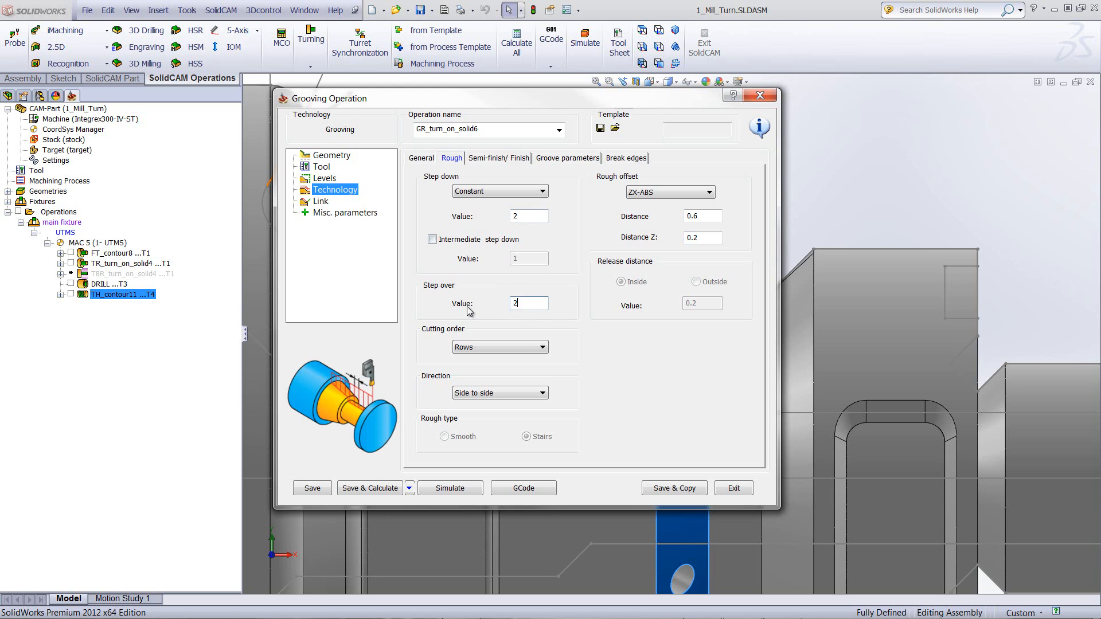
Try the Columns cutting order for roughing and return it to Rows
left_click(501, 348)
left_click(498, 359)
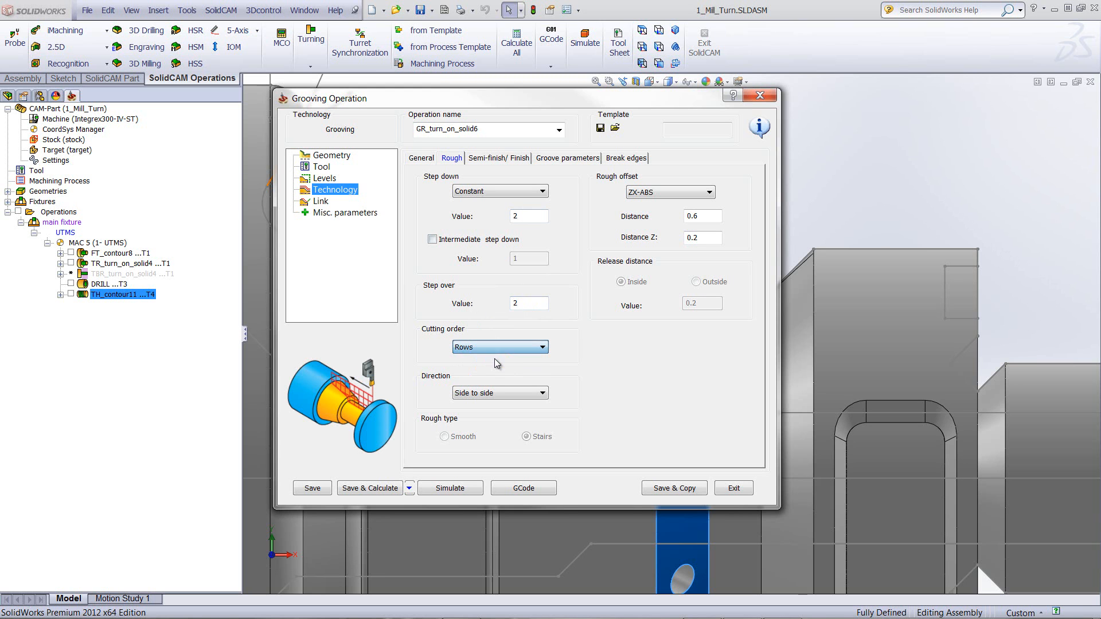
left_click(499, 348)
left_click(491, 368)
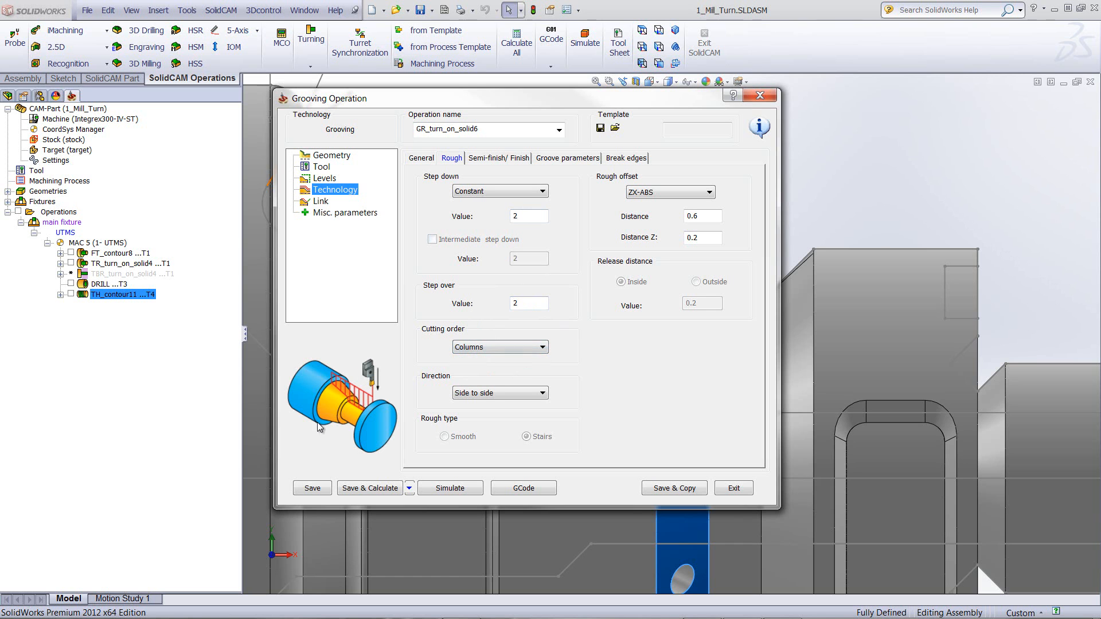
left_click(525, 348)
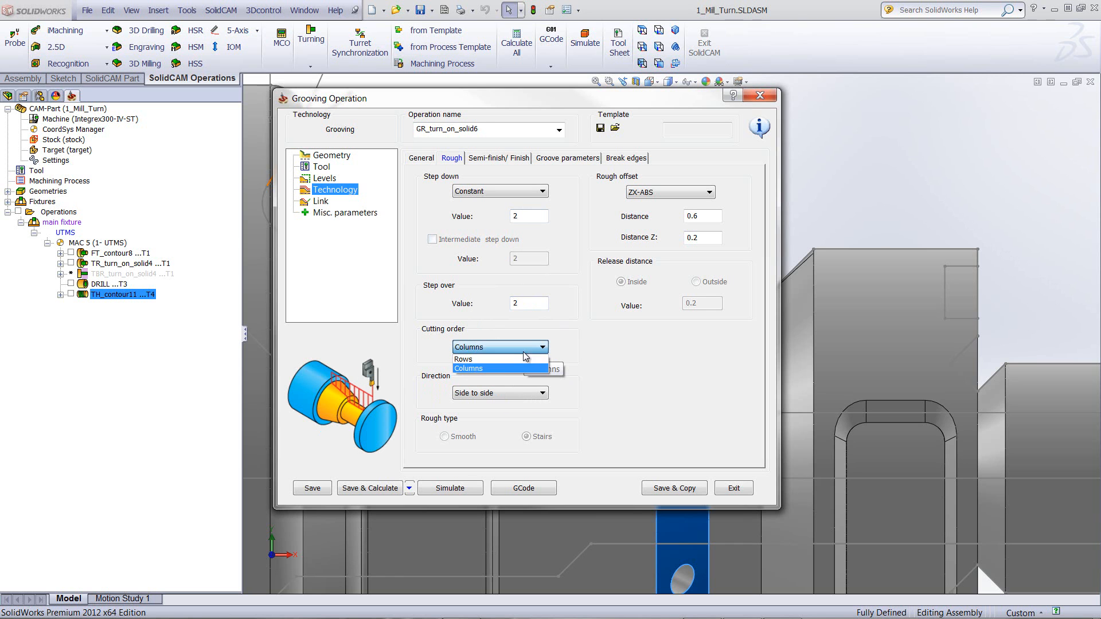
left_click(515, 360)
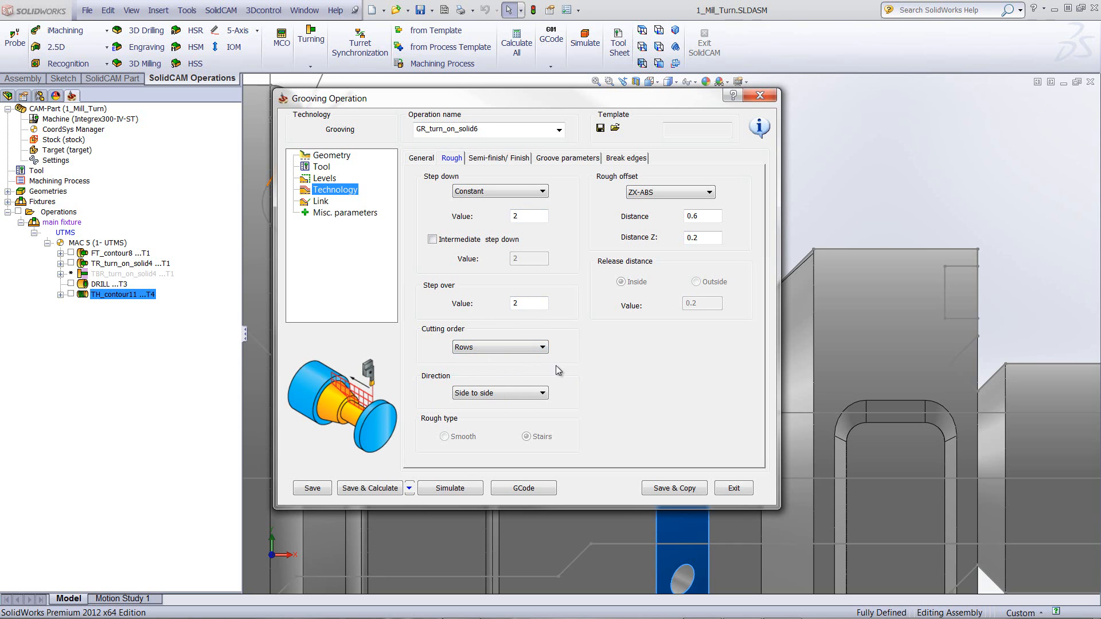
Try the Zigzag, From middle outside and Alternating adjacent roughing directions, and return to Side to side
left_click(523, 394)
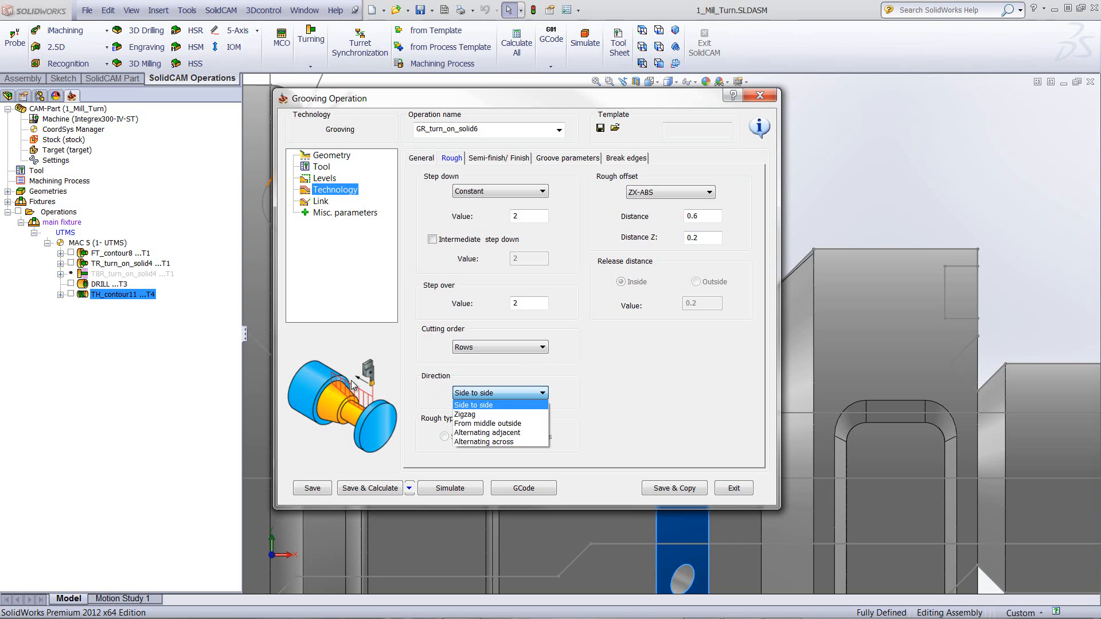
left_click(468, 415)
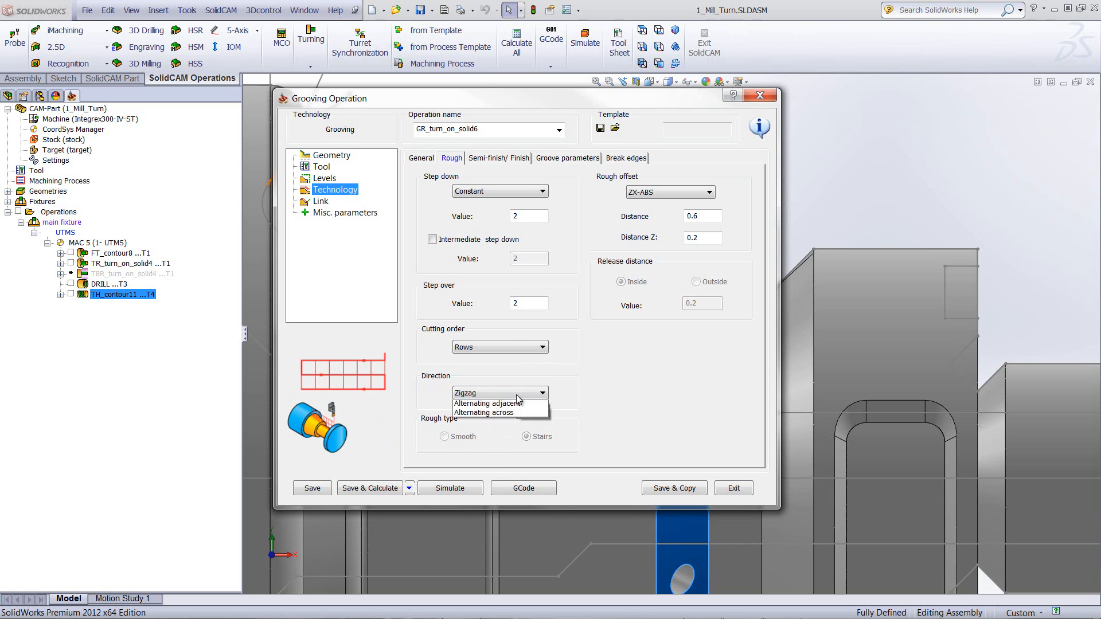
left_click(518, 394)
left_click(482, 423)
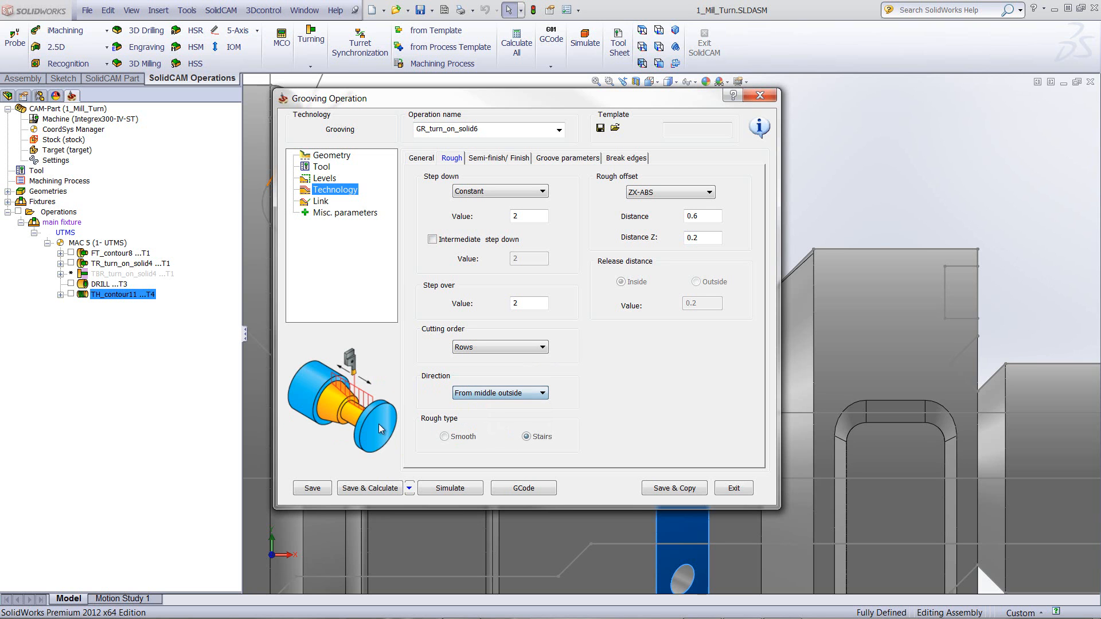
left_click(504, 395)
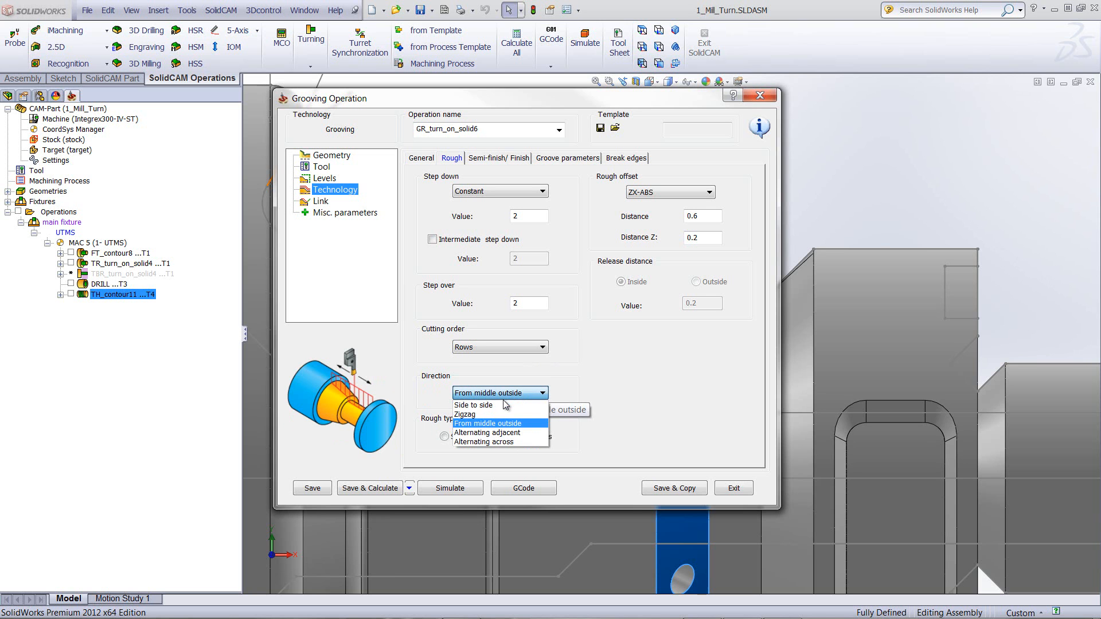
left_click(494, 430)
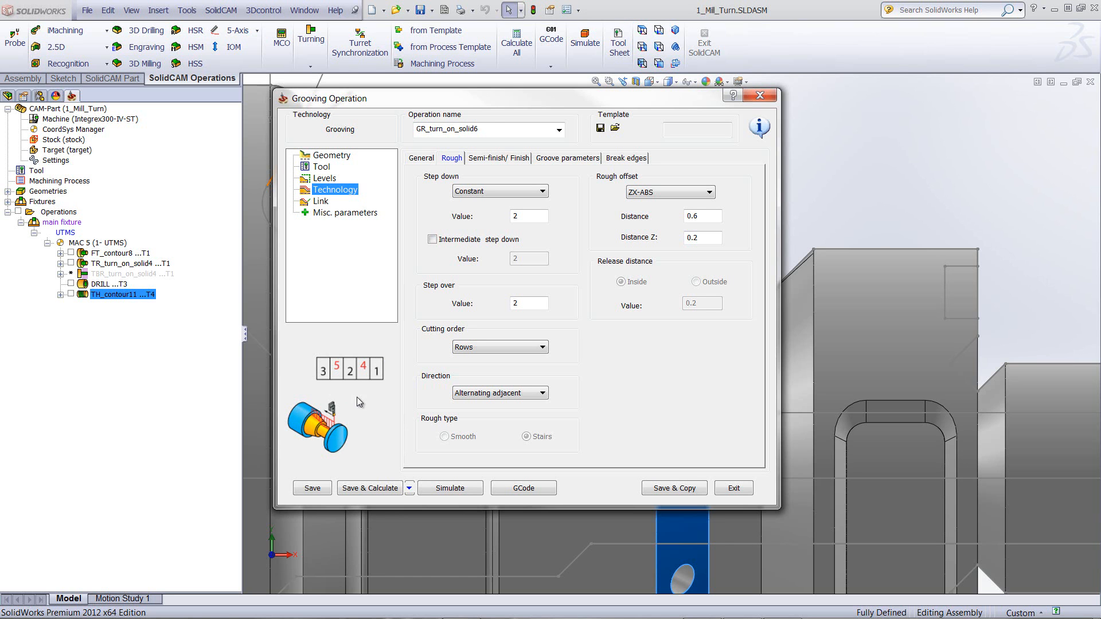
left_click(491, 396)
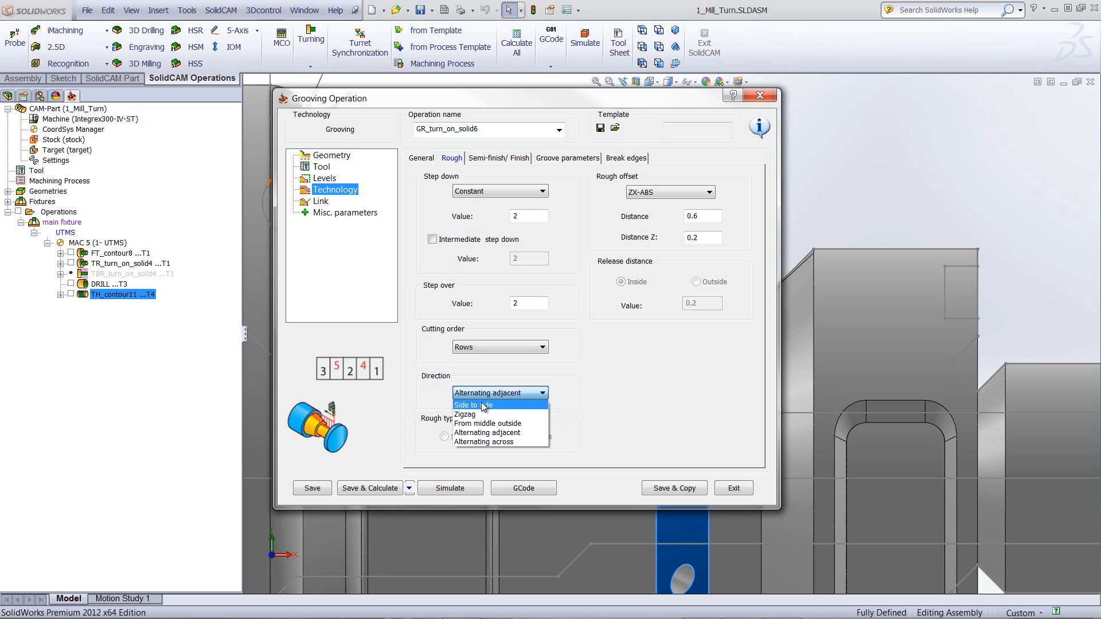
left_click(483, 406)
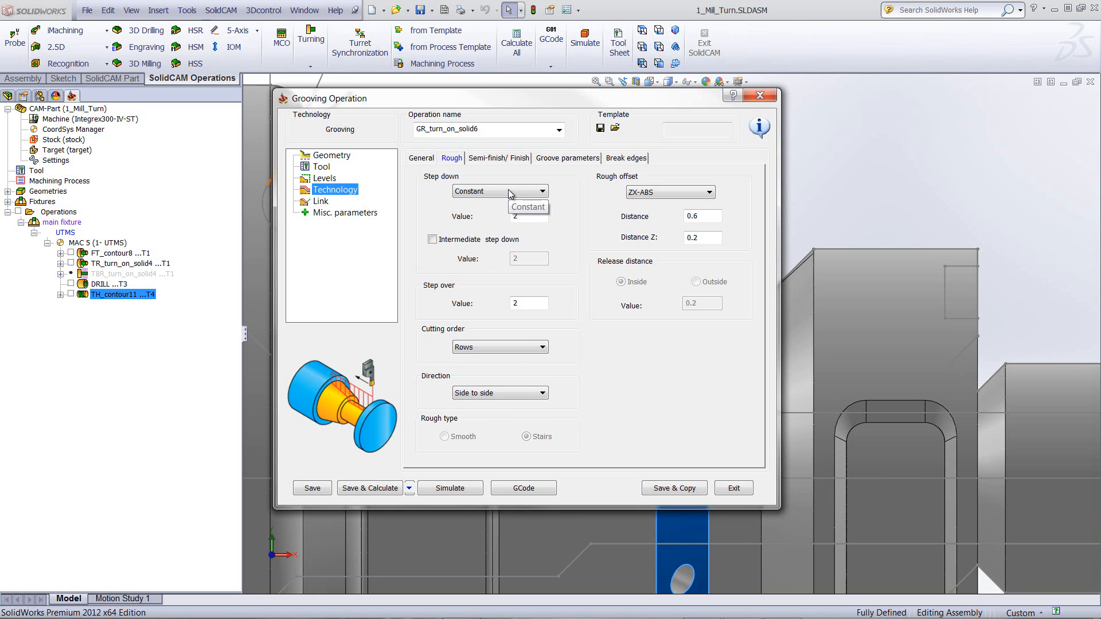
Set both the semi-finish and finish methods to Down only, and save and calculate the grooving operation
left_click(487, 158)
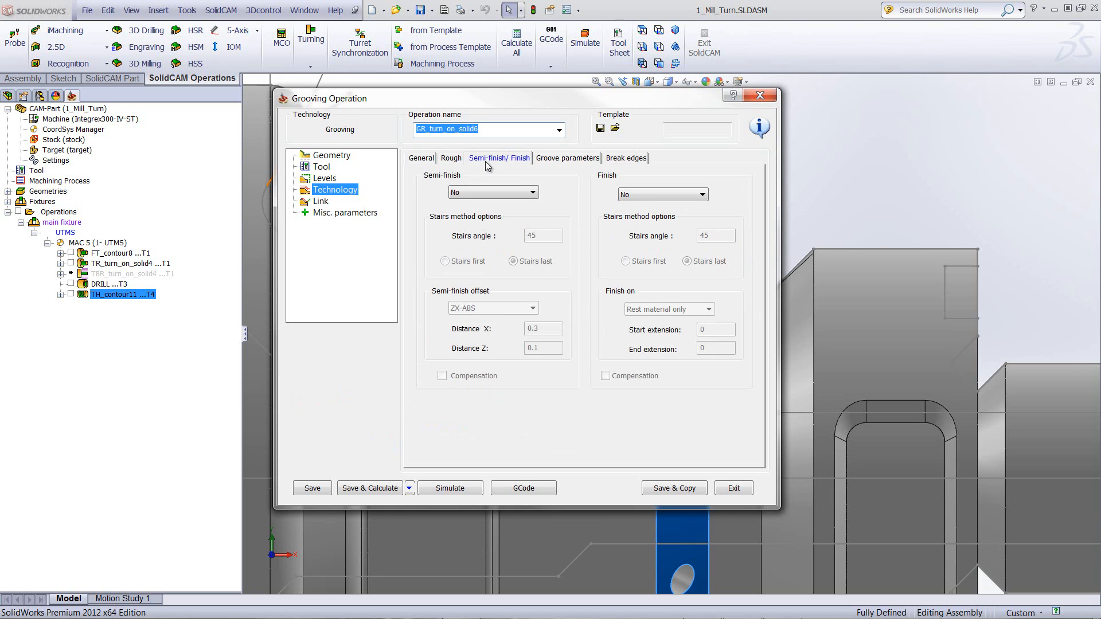
left_click(485, 194)
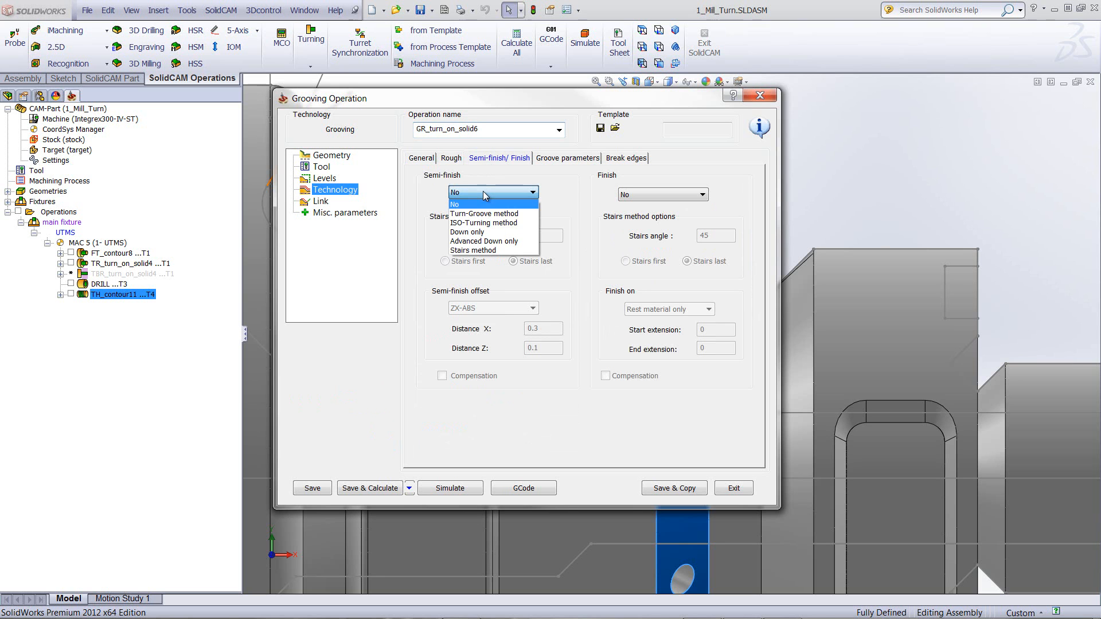
left_click(467, 232)
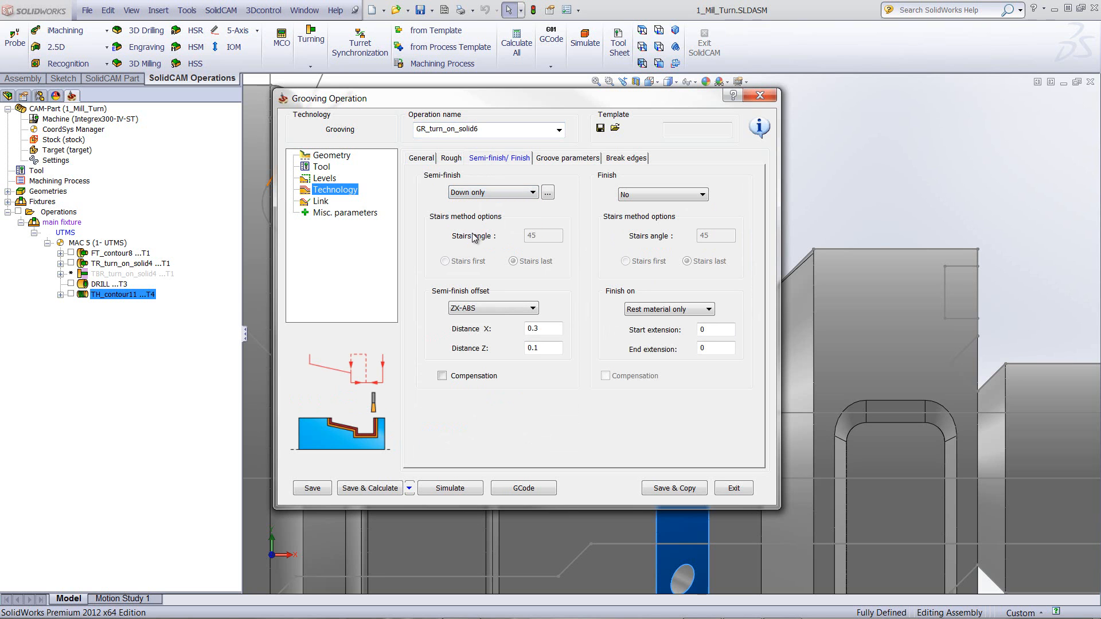
left_click(660, 195)
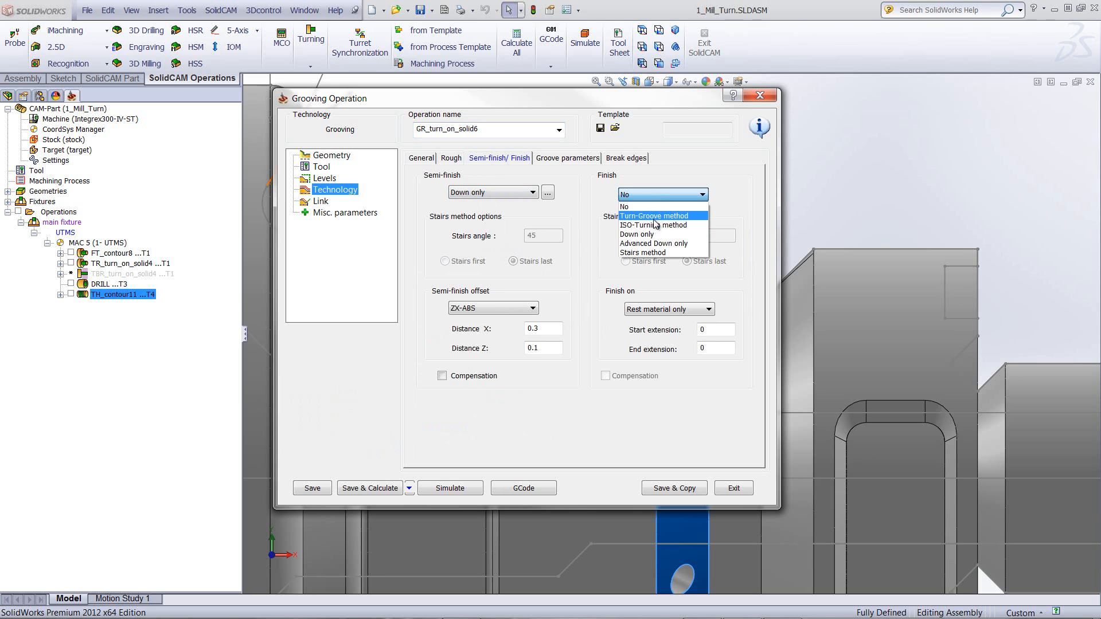
left_click(652, 234)
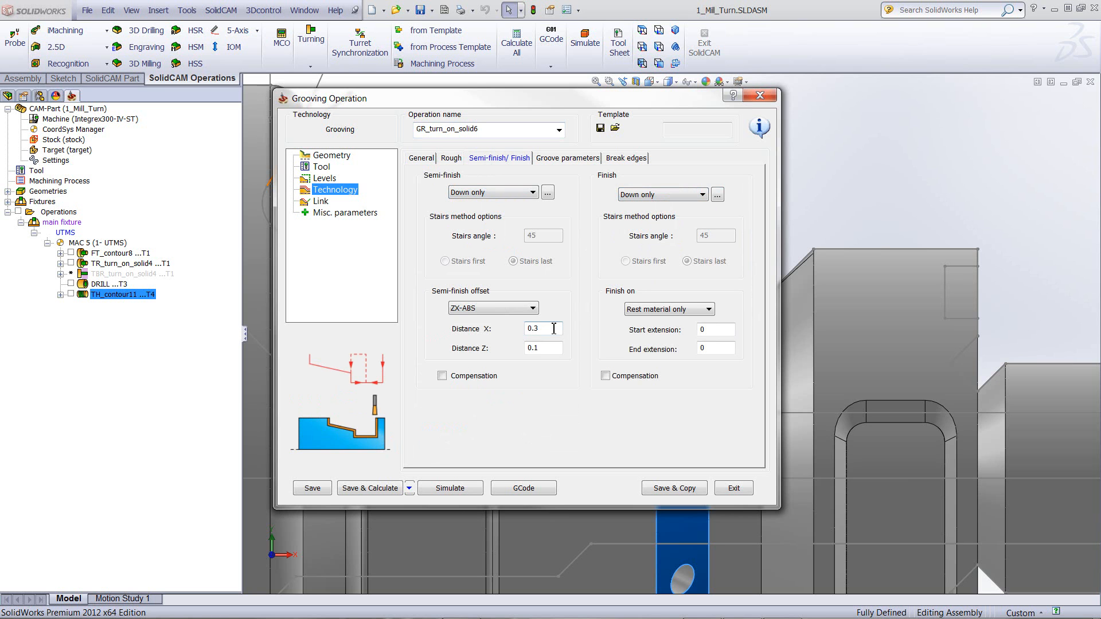
left_click(380, 489)
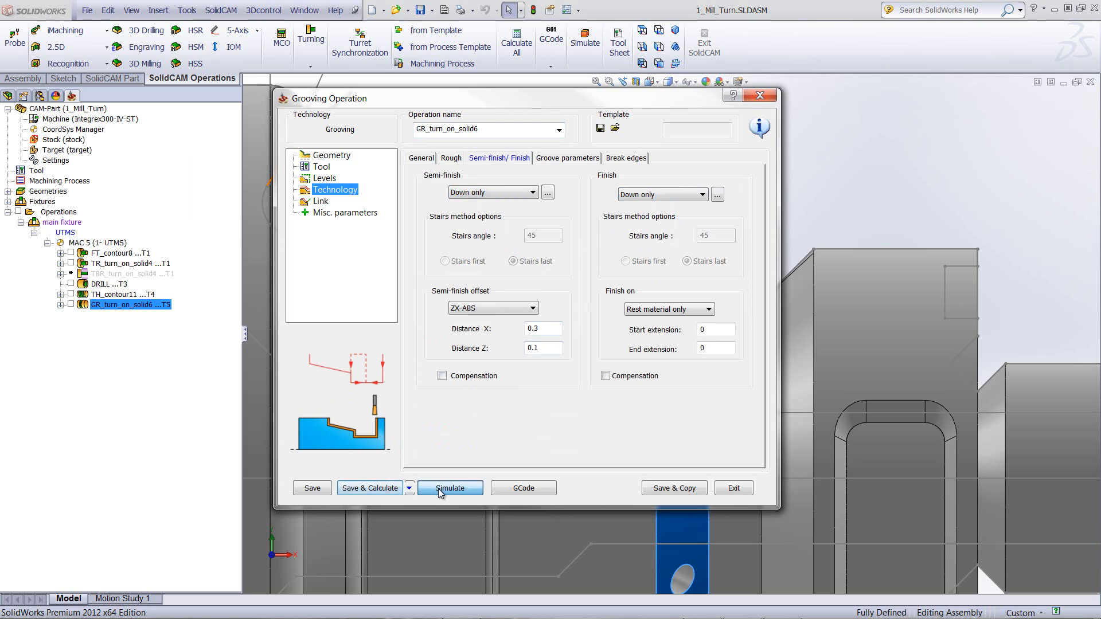
Simulate the V-groove operation in Turning mode at reduced speed, viewing the groove up close, and exit the simulation
left_click(440, 490)
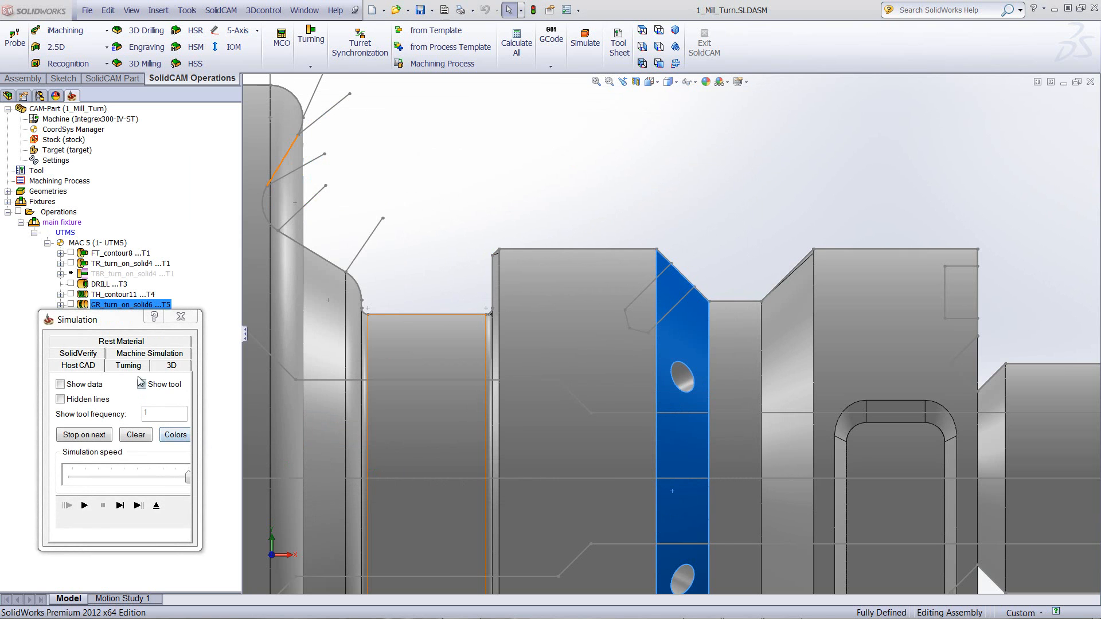
left_click(129, 366)
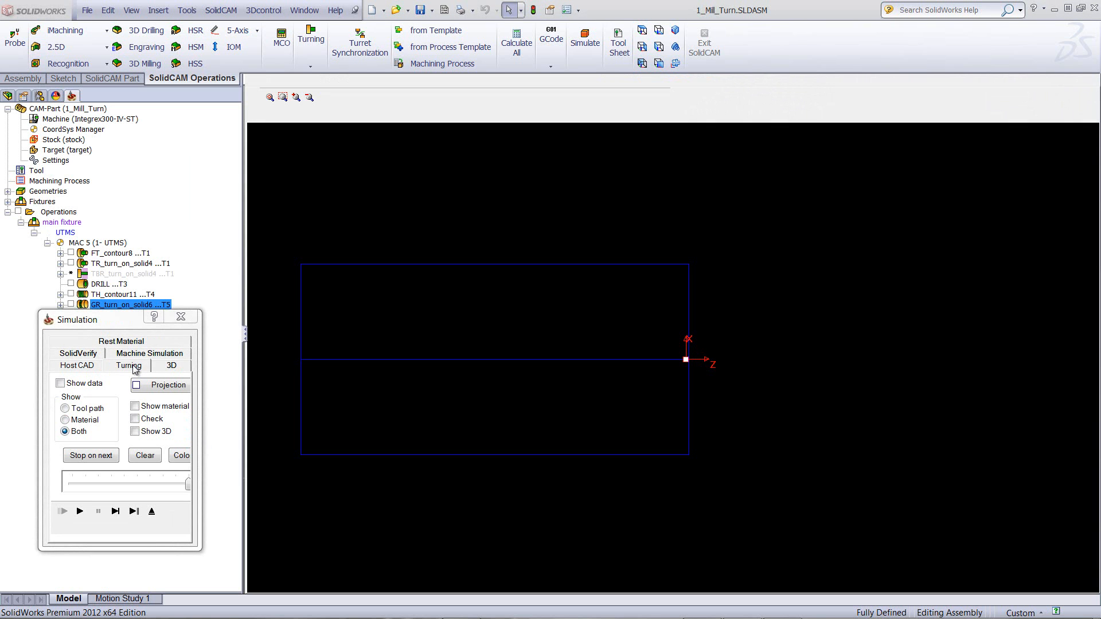
left_click(116, 511)
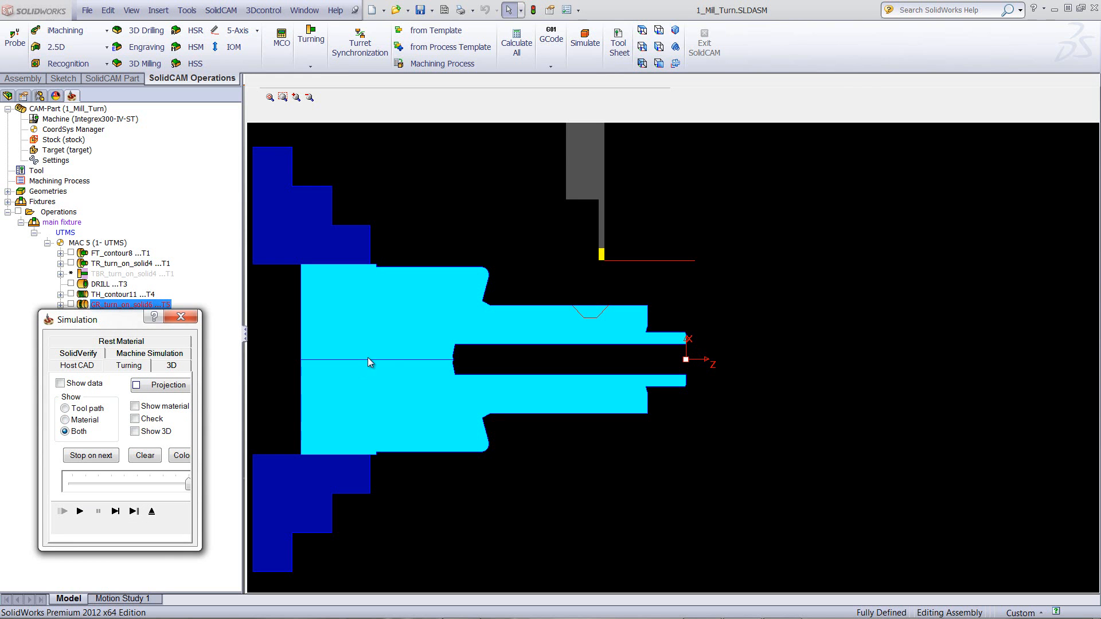
left_click(487, 304)
scroll(536, 312, "up", 2)
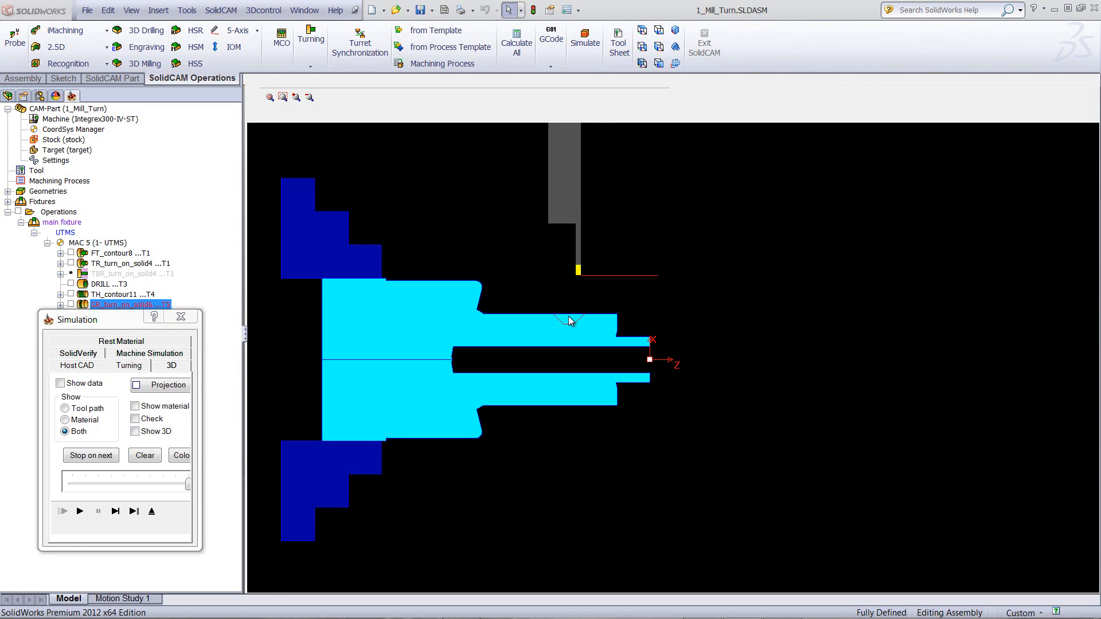
scroll(644, 288, "up", 3)
left_click_drag(188, 485, 112, 485)
left_click(80, 511)
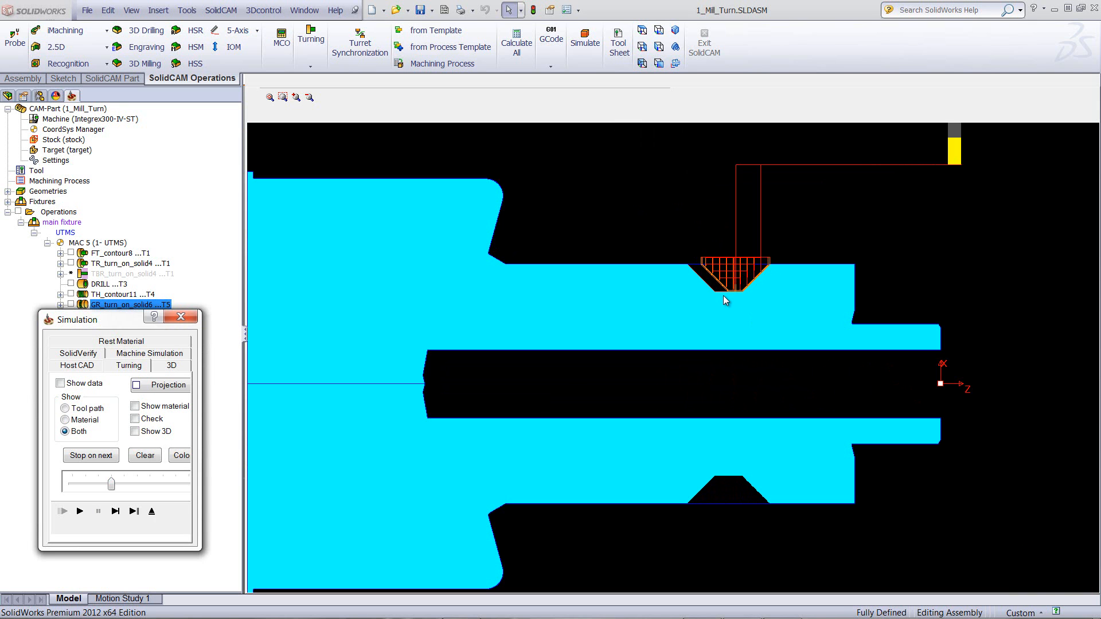
left_click(152, 510)
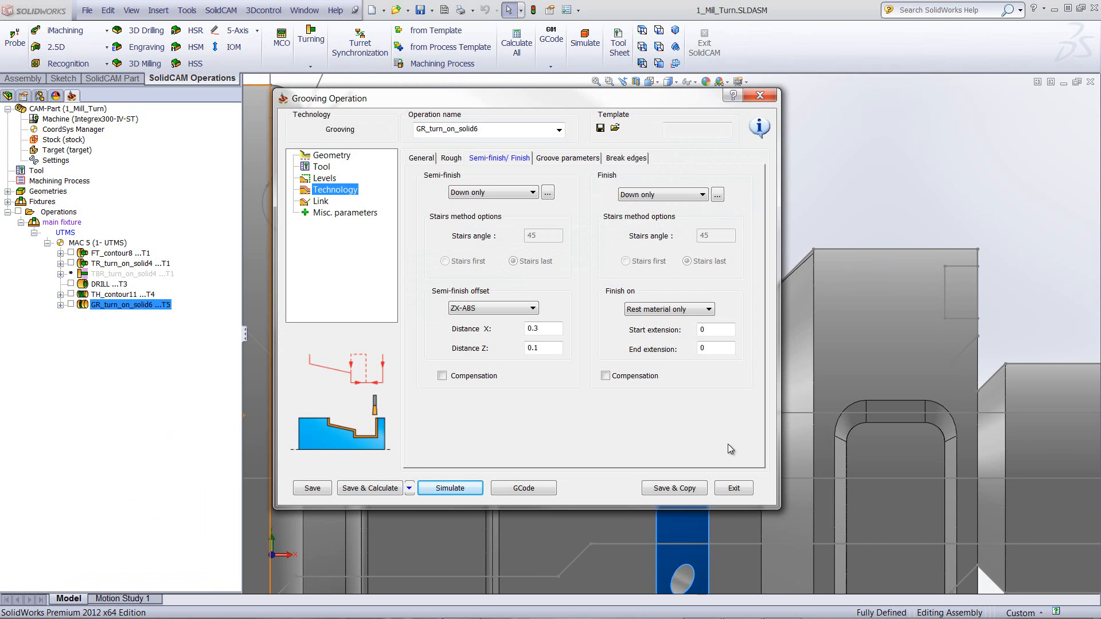
Save a copy of the grooving operation, clear the copy's geometry name and set its geometry type to Wireframe
left_click(676, 487)
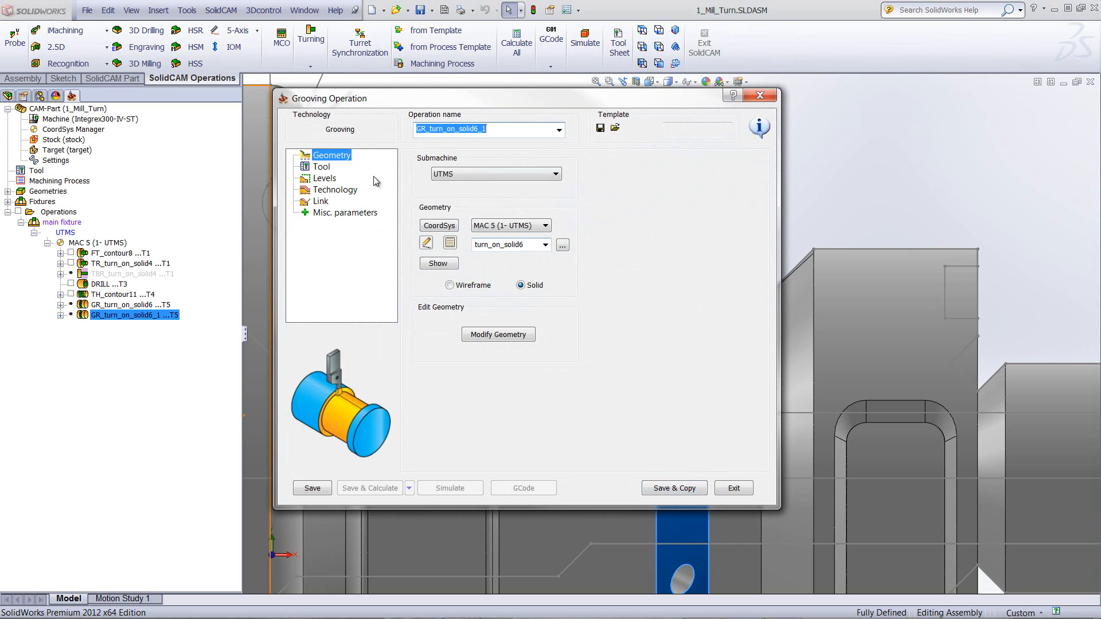
double_click(530, 244)
key("BackSpace")
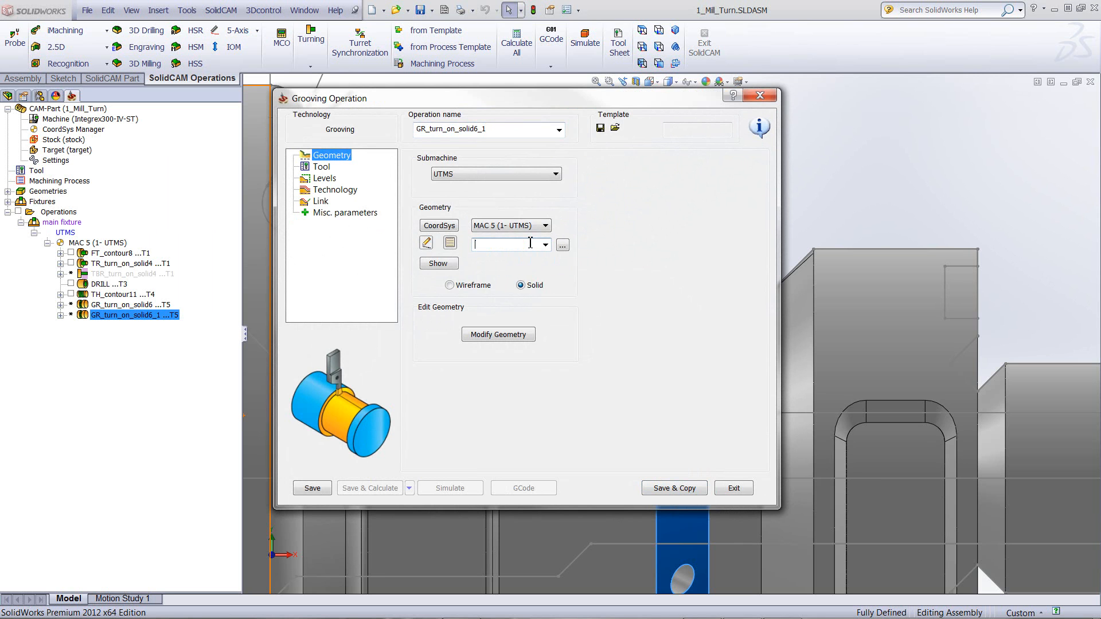
left_click(450, 286)
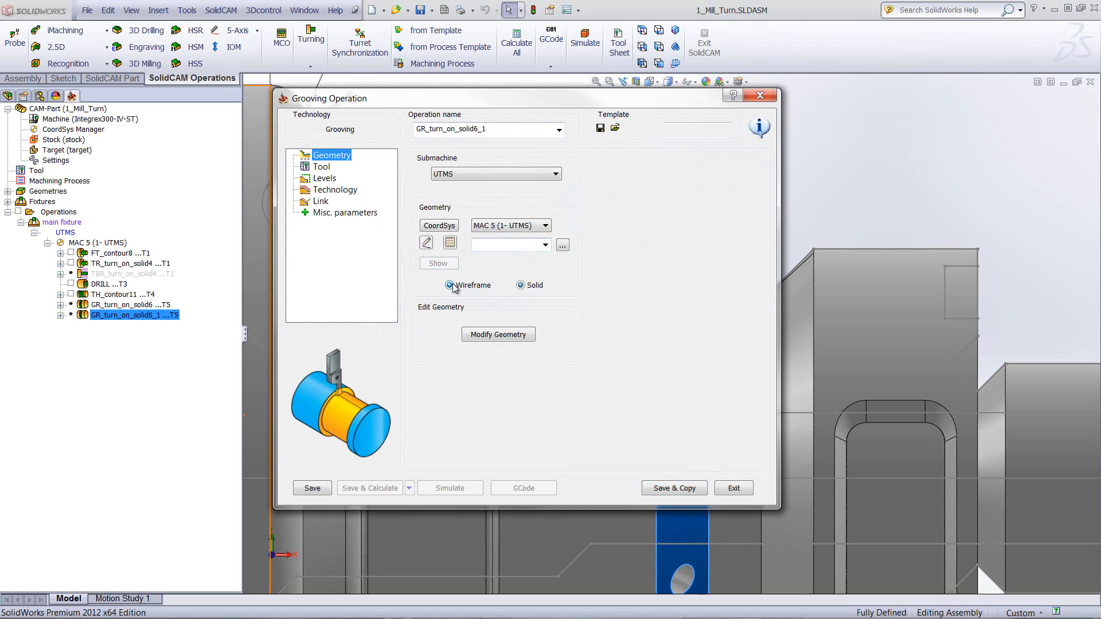
Start a new curve chain for the wide rectangular groove, picking the edge chamfer, side wall, 1 mm fillet and groove floor
left_click(450, 243)
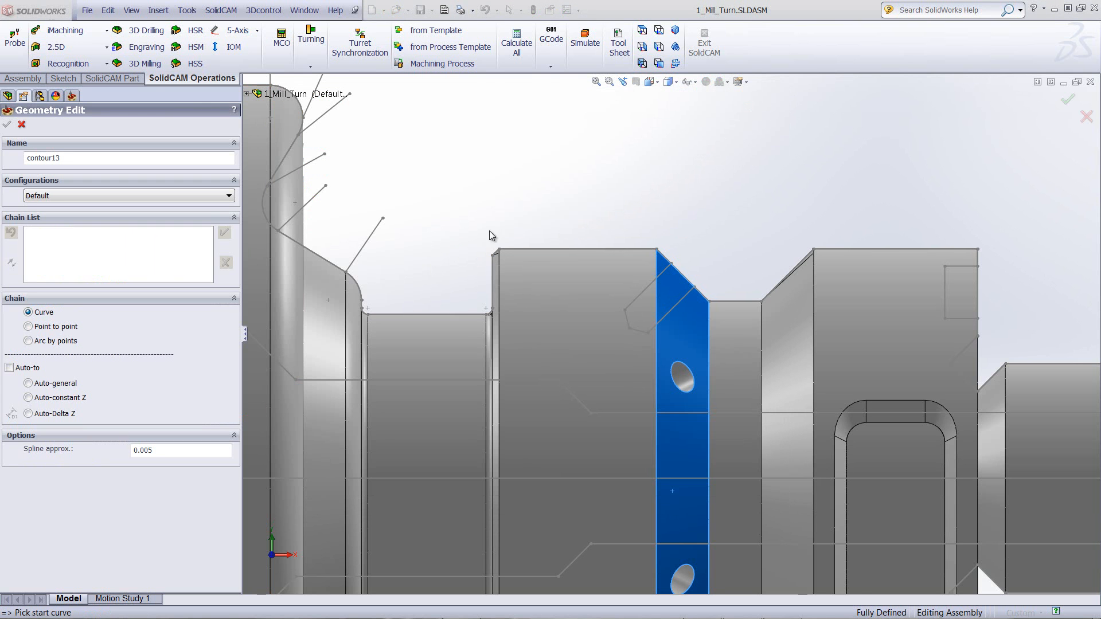
middle_click_drag(454, 159, 473, 184)
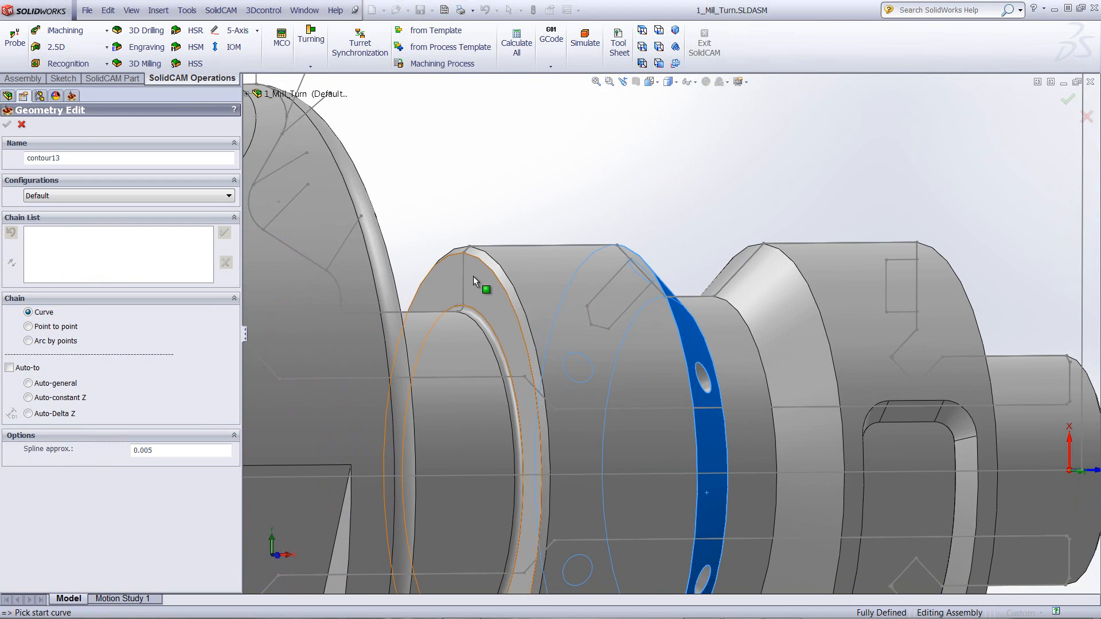
scroll(471, 256, "down", 3)
left_click(496, 330)
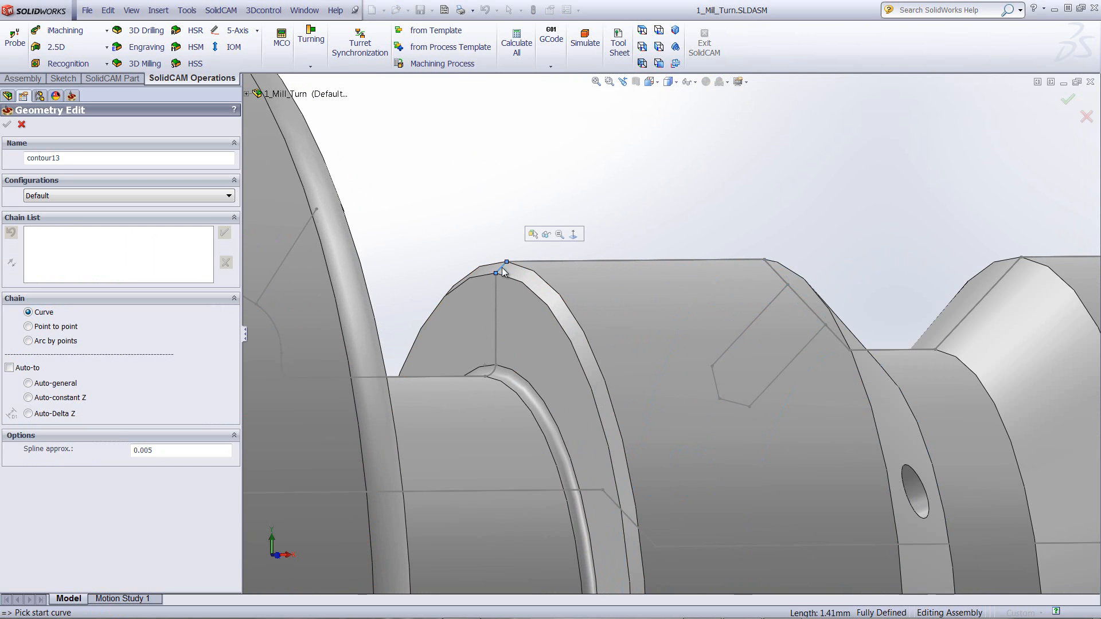
left_click(494, 344)
middle_click_drag(490, 343, 464, 396)
scroll(464, 394, "down", 5)
left_click(733, 337)
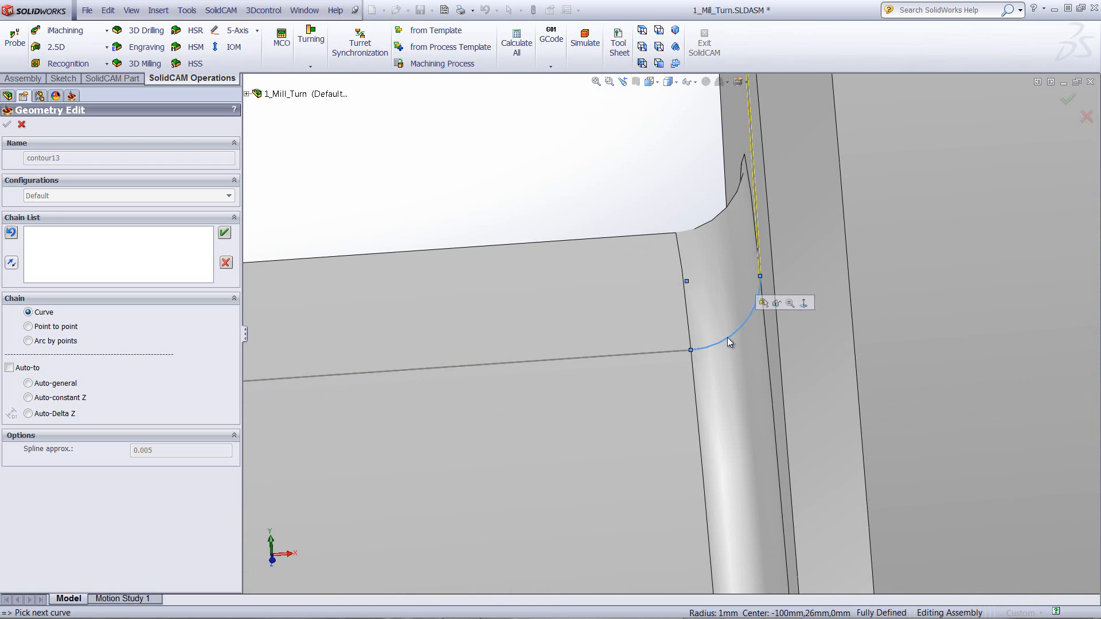
left_click(653, 354)
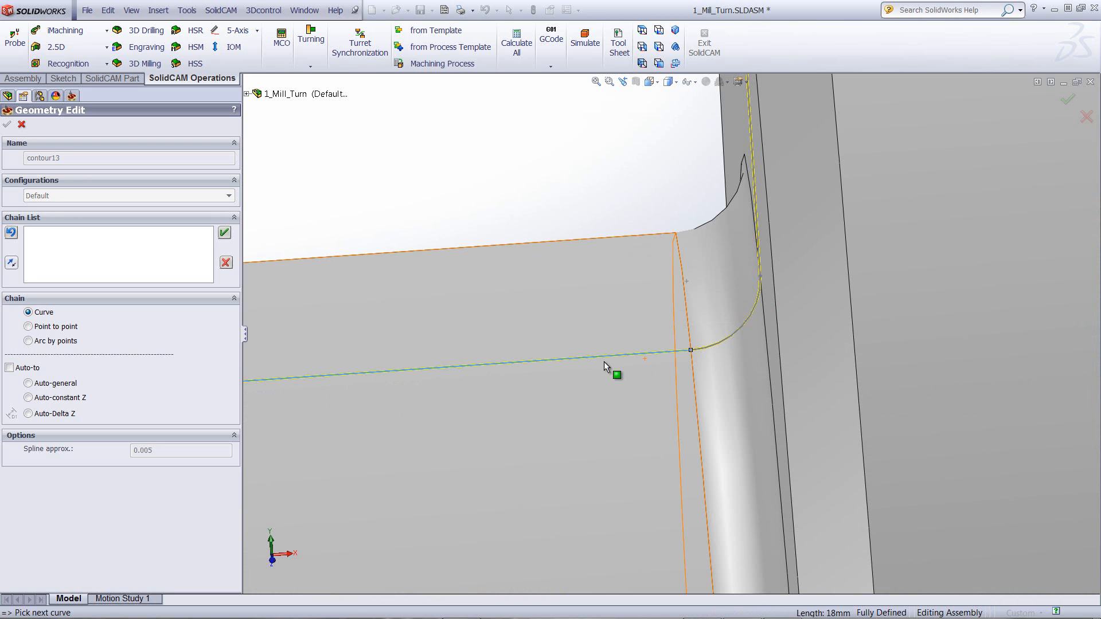
Complete the groove chain with the opposite 1 mm fillet, short wall and 5 mm arc, and accept the chain and geometry
middle_click_drag(604, 361, 631, 287)
left_click(631, 288)
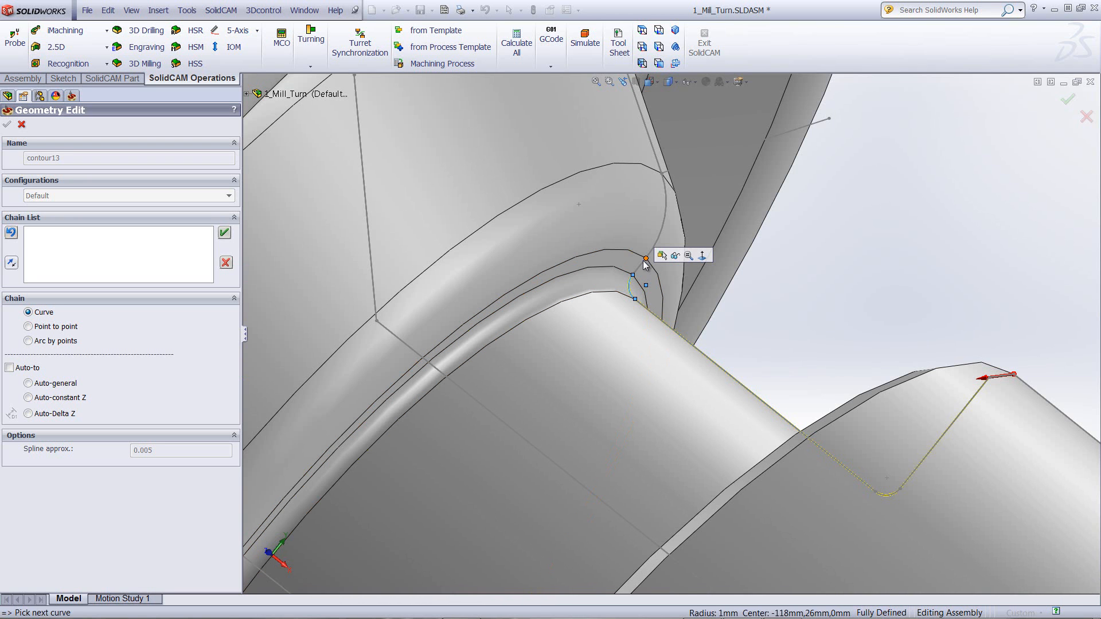
left_click(641, 266)
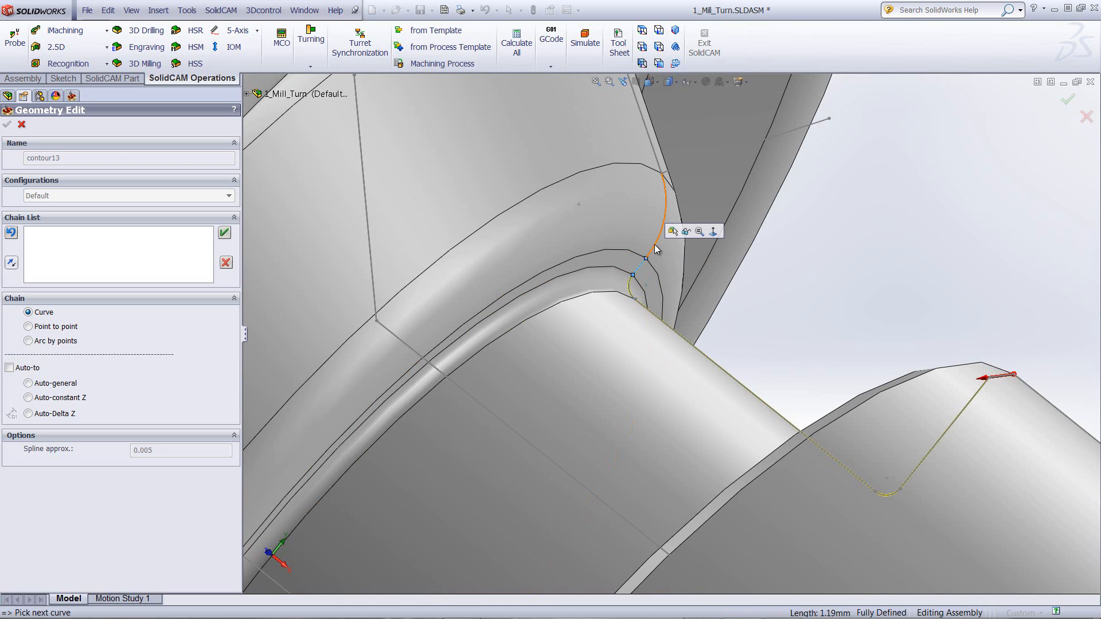
left_click(656, 242)
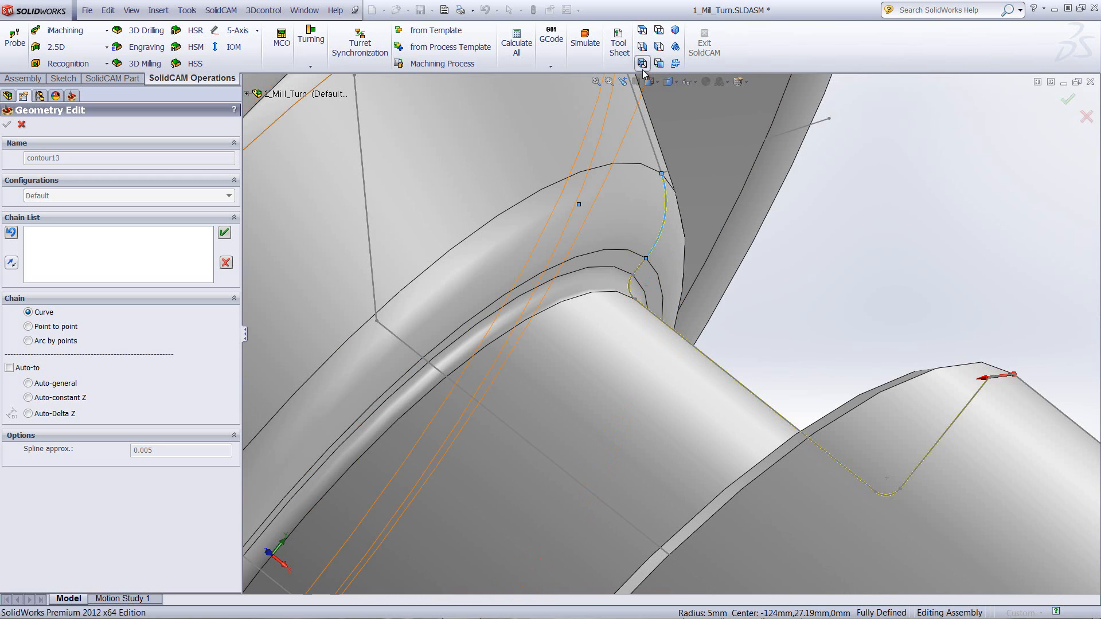
left_click(673, 64)
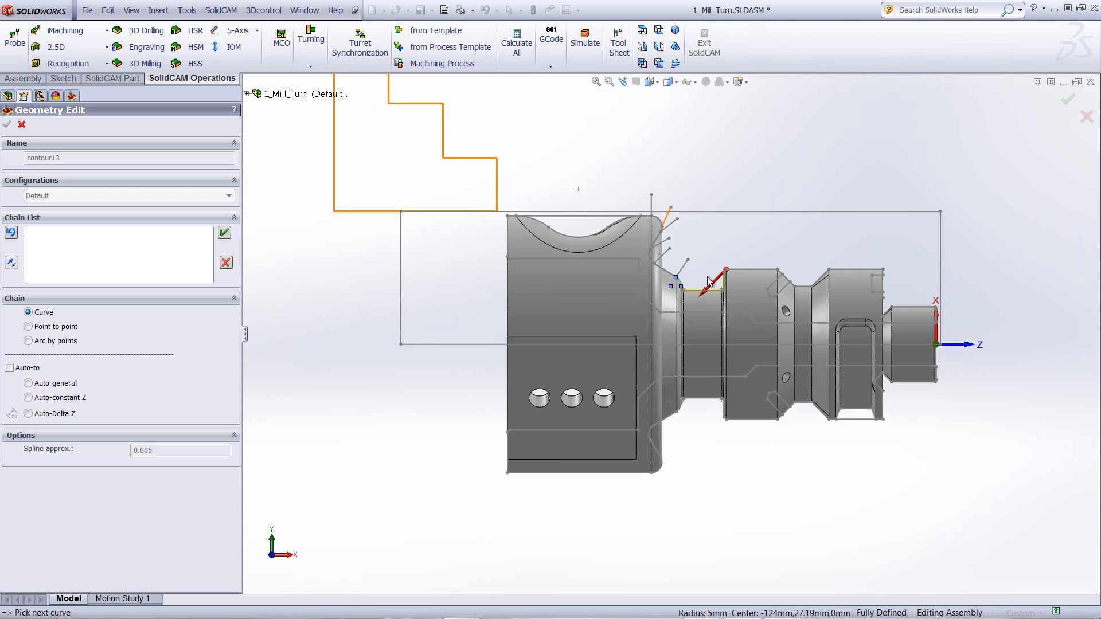
scroll(705, 285, "down", 6)
scroll(704, 286, "down", 5)
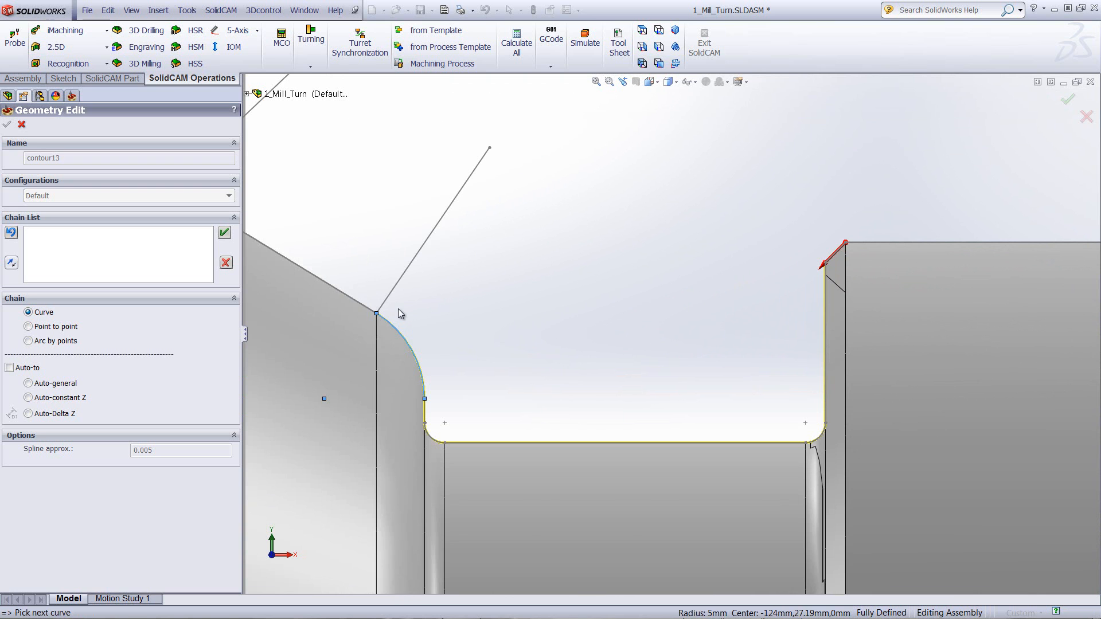
left_click(224, 232)
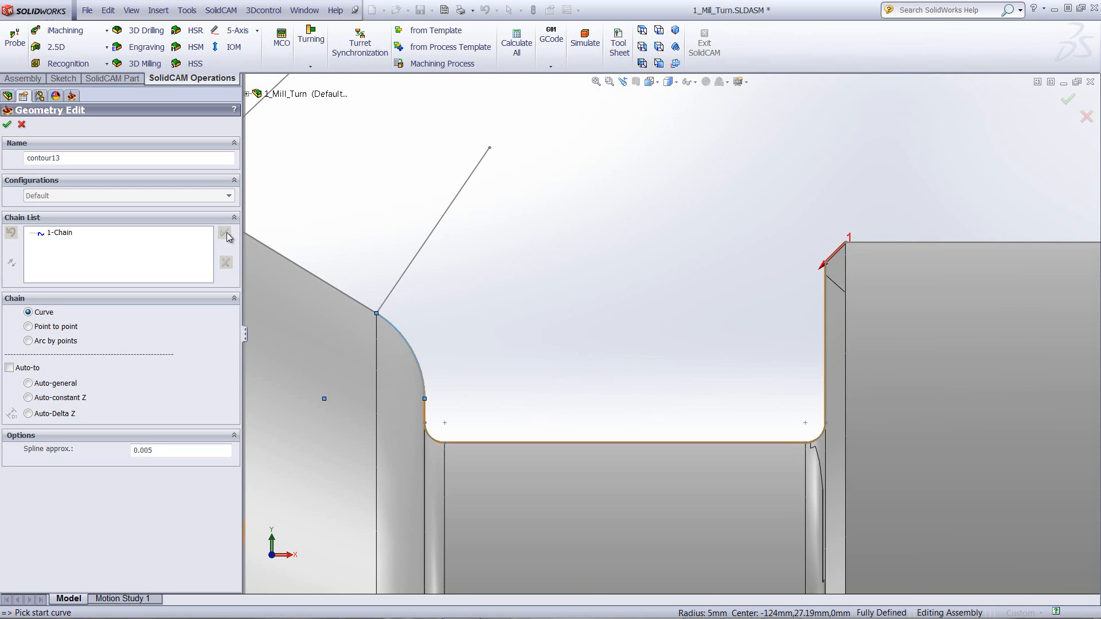
left_click(7, 124)
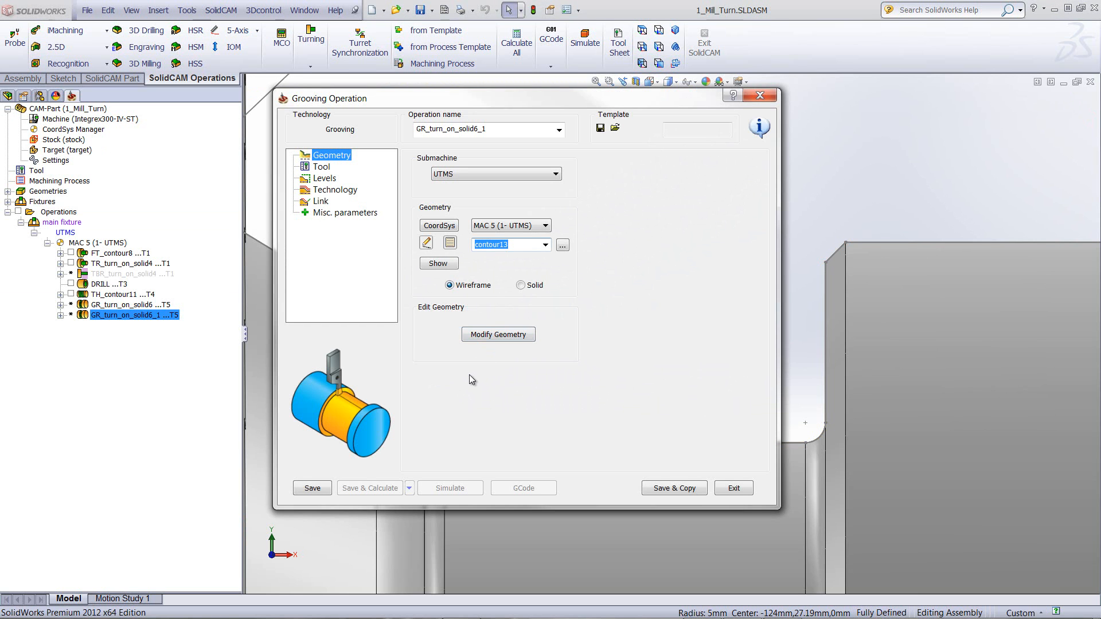
Modify the groove chain's end extension to Linear with a distance of 5 and an angle of 60, and confirm it
left_click(497, 337)
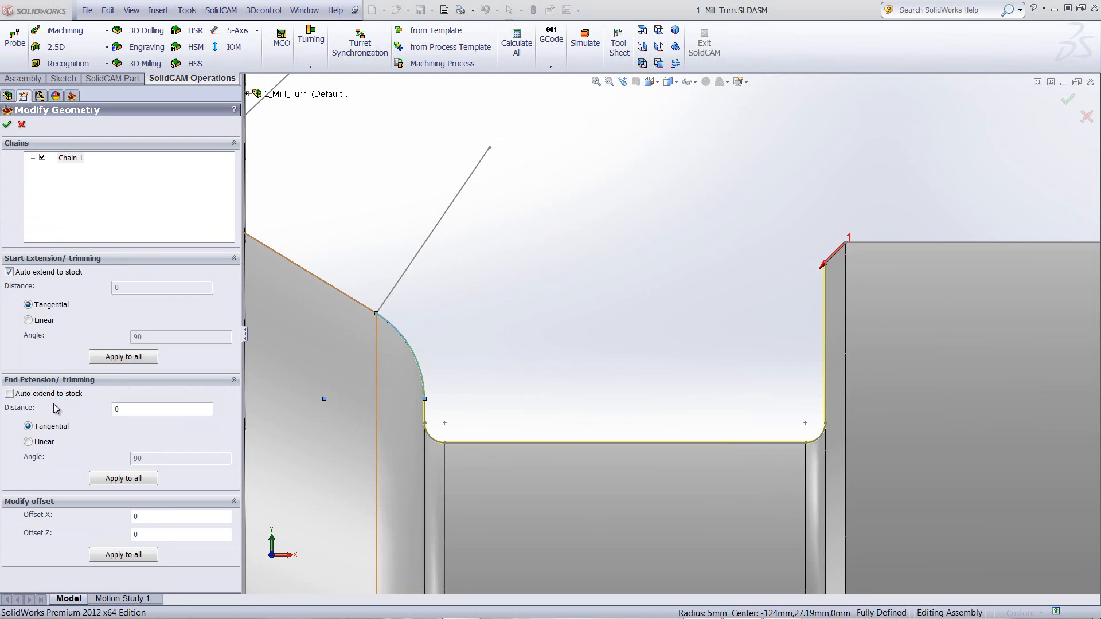
left_click(28, 441)
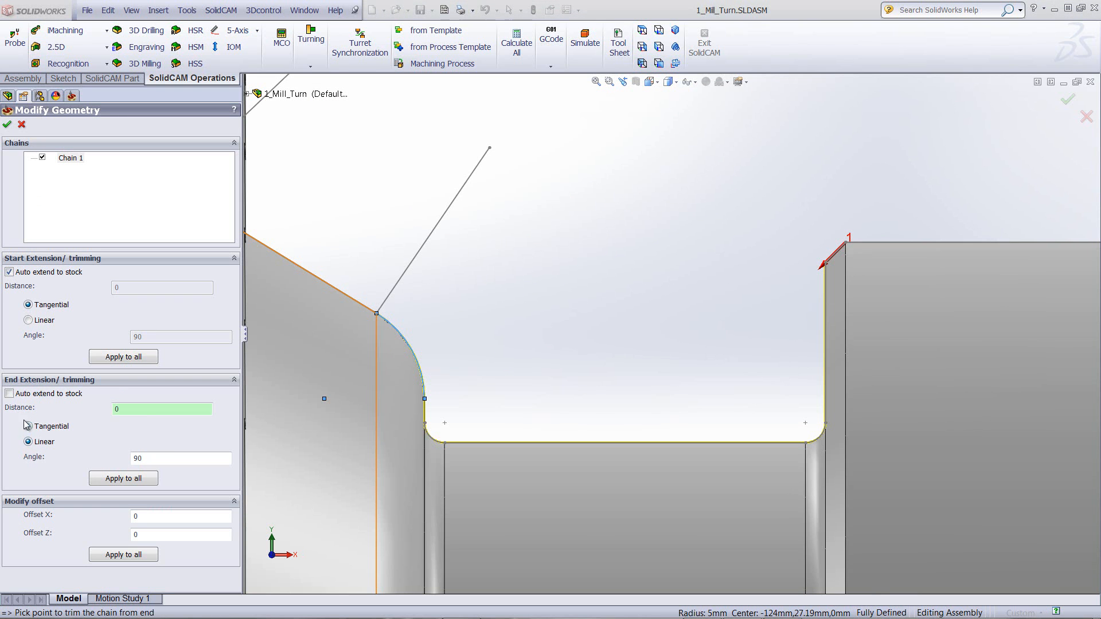
left_click_drag(125, 412, 105, 413)
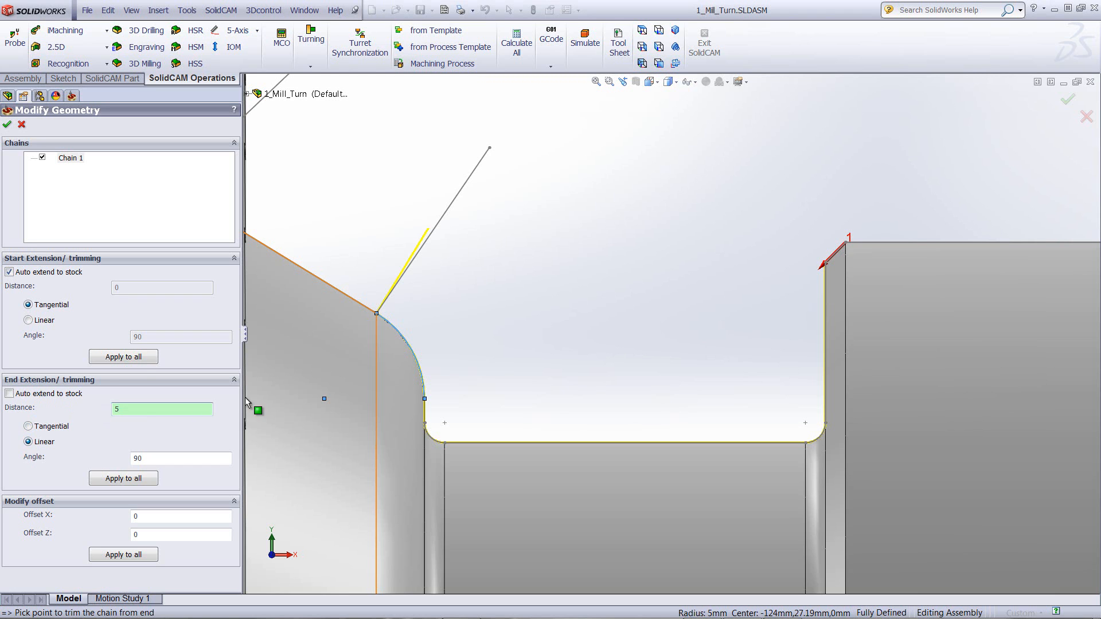
type("5")
left_click(165, 458)
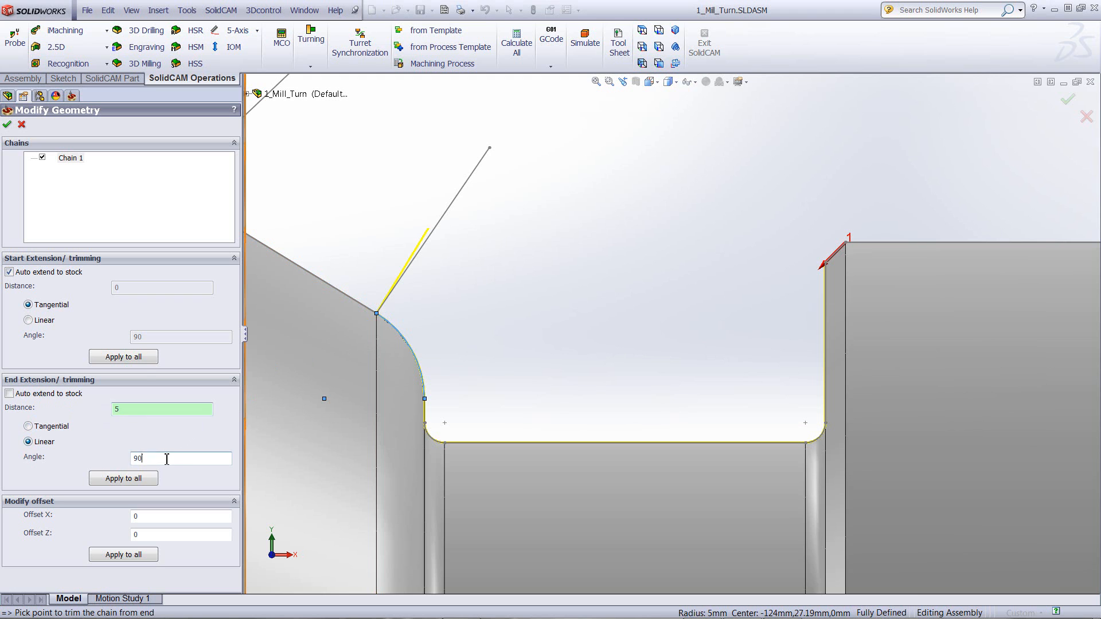
left_click_drag(165, 459, 115, 461)
type("60")
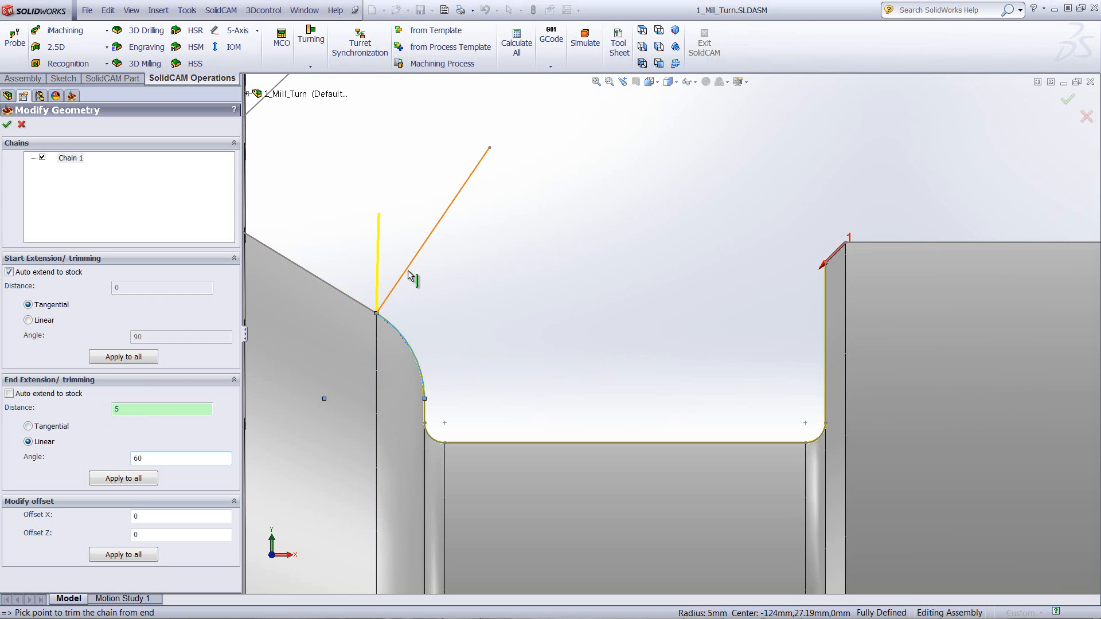
left_click(7, 125)
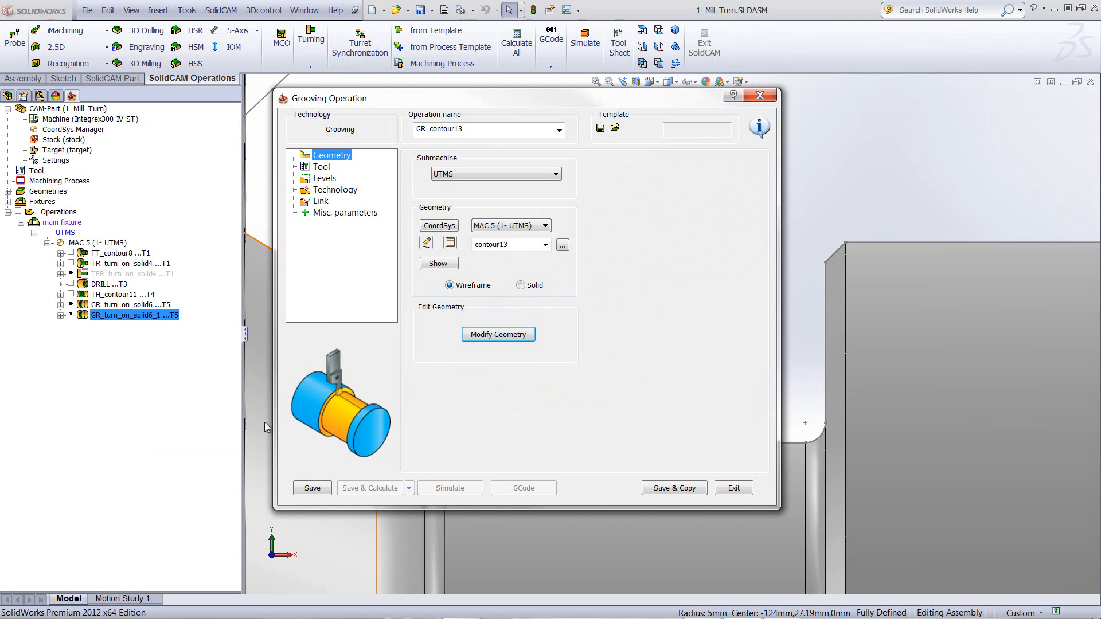
Save and close the copied grooving operation, and calculate both grooving operations together
left_click(321, 483)
left_click(733, 487)
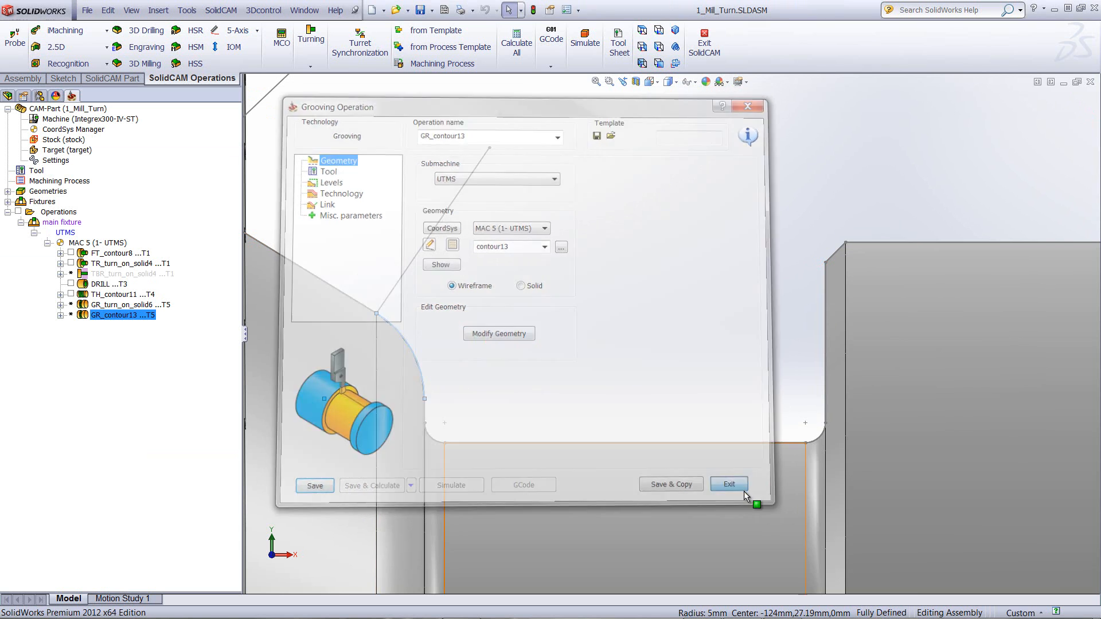
left_click(127, 306, "ctrl")
right_click(127, 308)
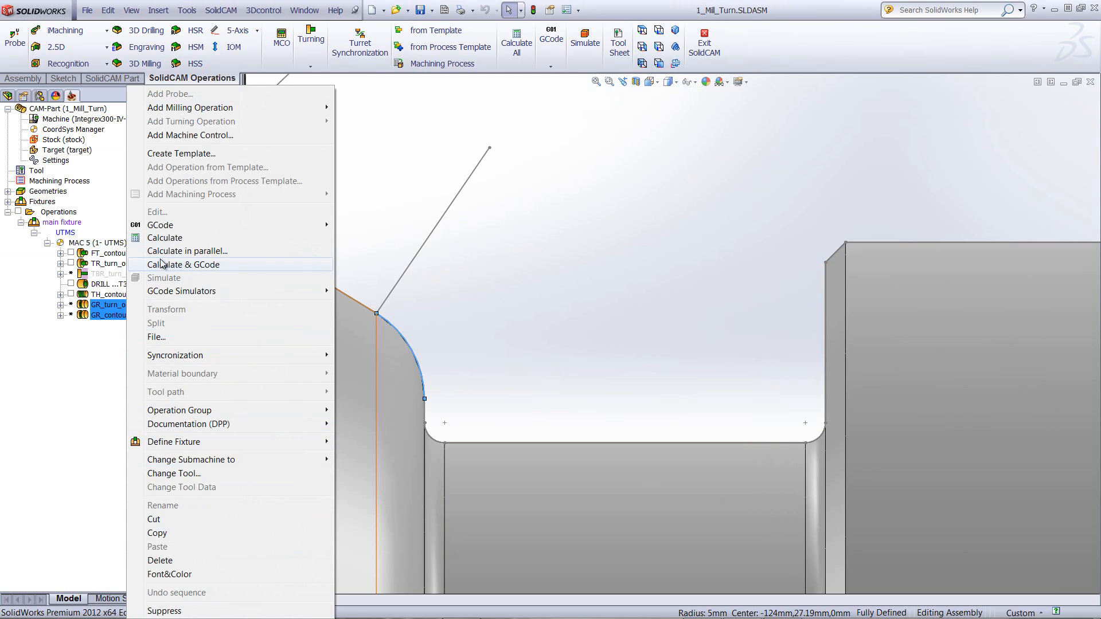
left_click(159, 240)
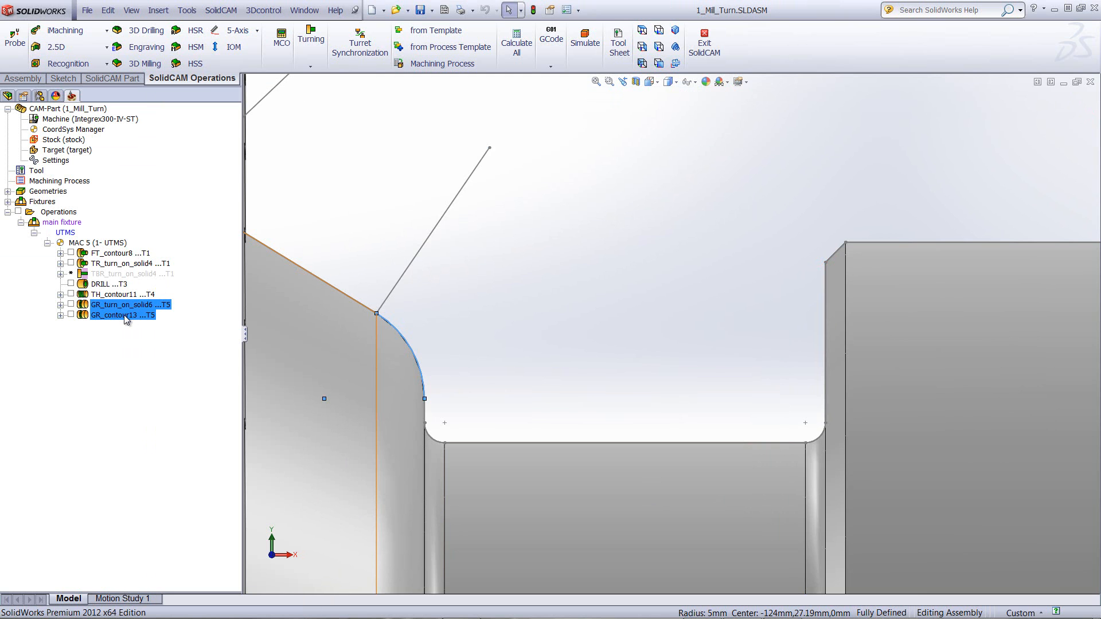
Simulate the GR_contour13 operation in Turning mode at reduced speed, with the wide groove viewed up close
left_click(123, 315)
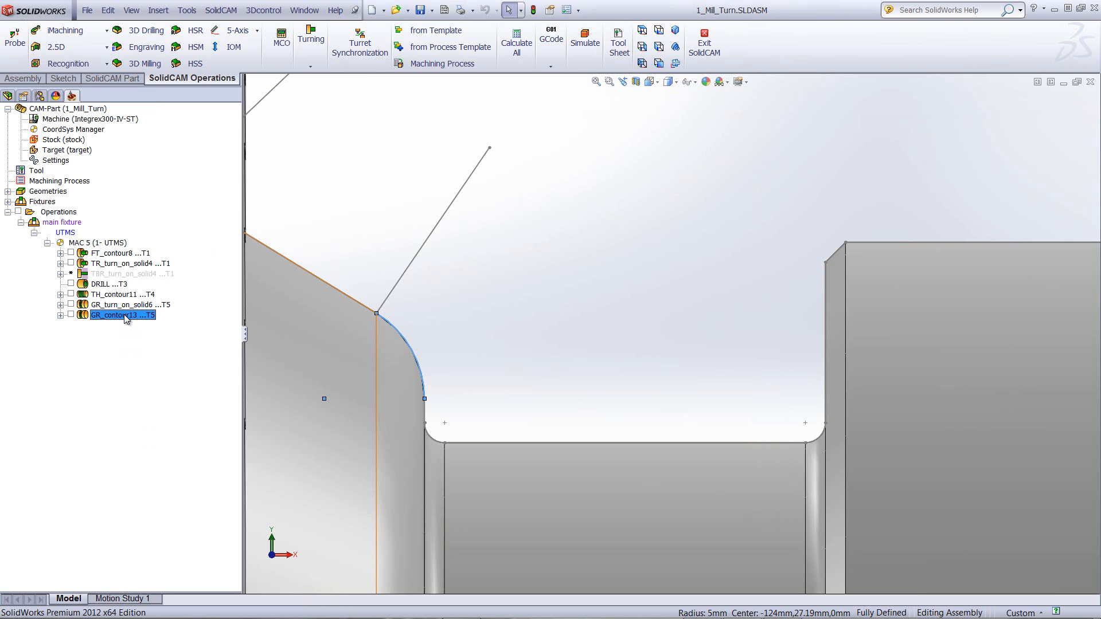
right_click(126, 318)
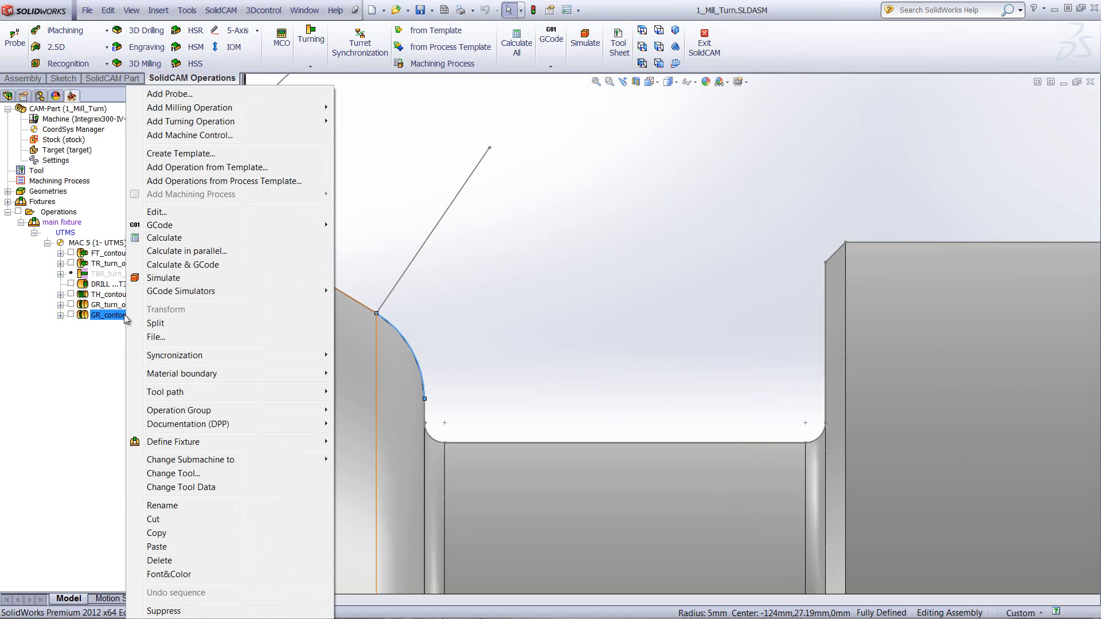
left_click(163, 278)
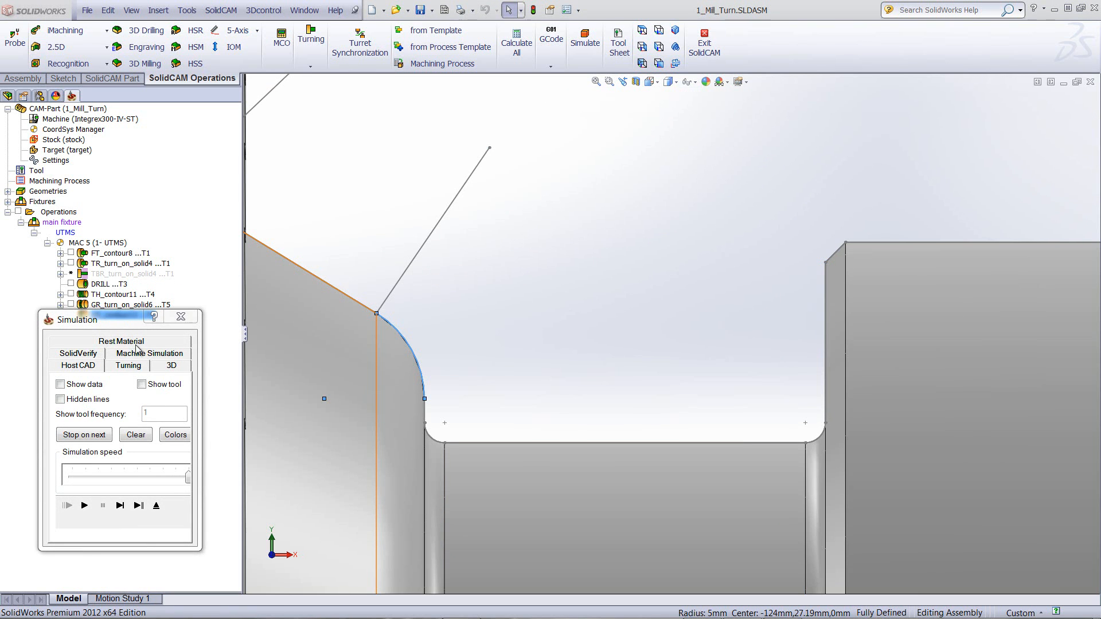
left_click(128, 365)
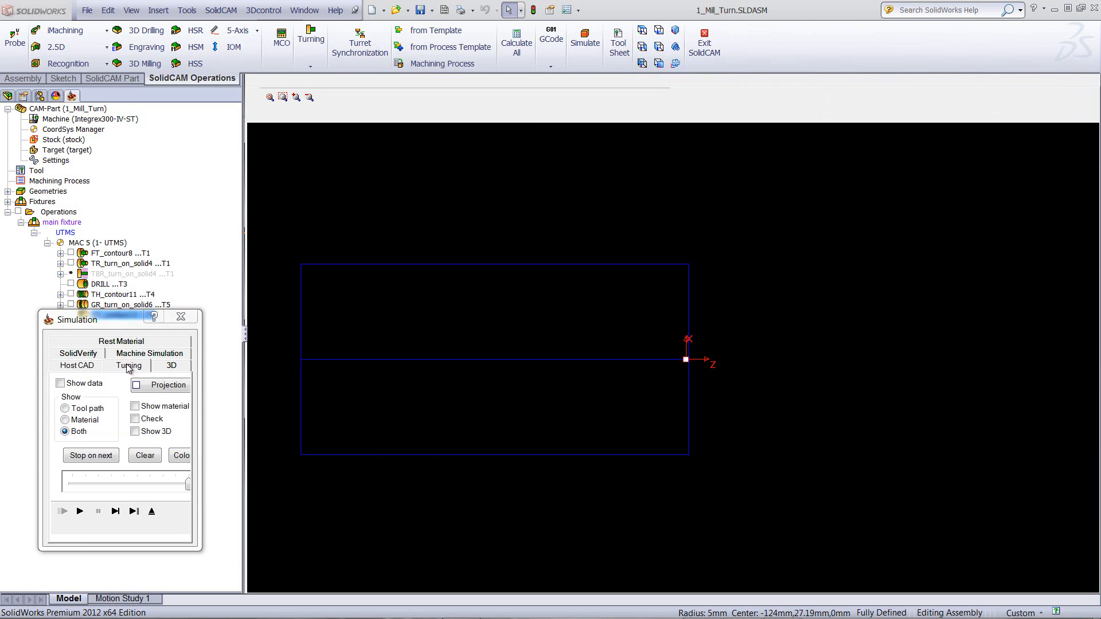
left_click(116, 511)
middle_click_drag(461, 311, 463, 309)
scroll(513, 319, "up", 10)
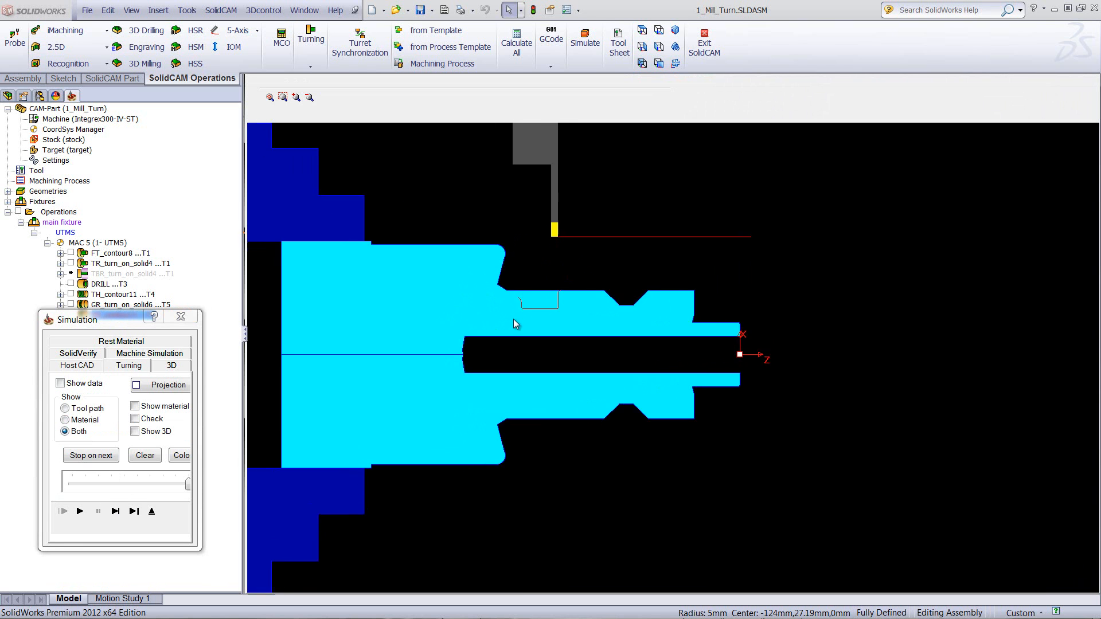
scroll(647, 230, "up", 2)
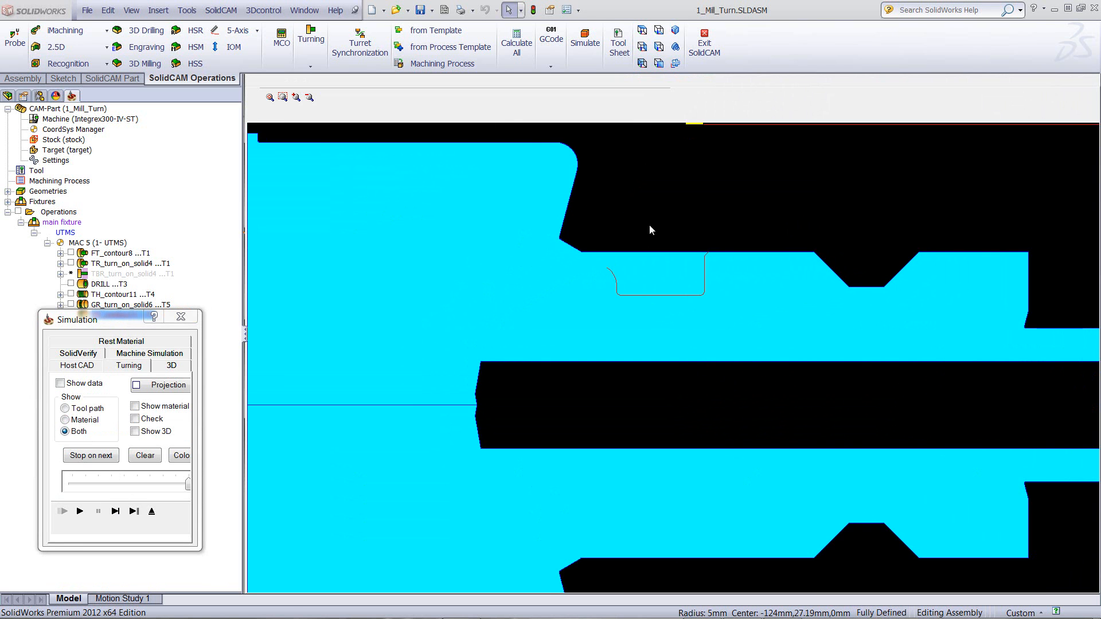
left_click_drag(188, 485, 85, 491)
left_click(80, 511)
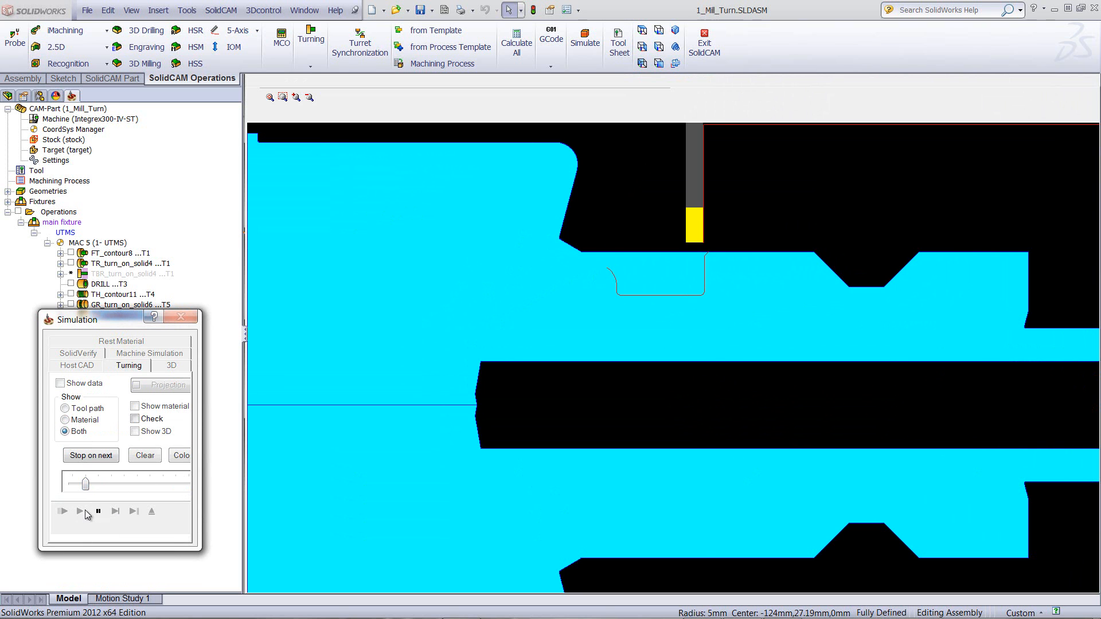